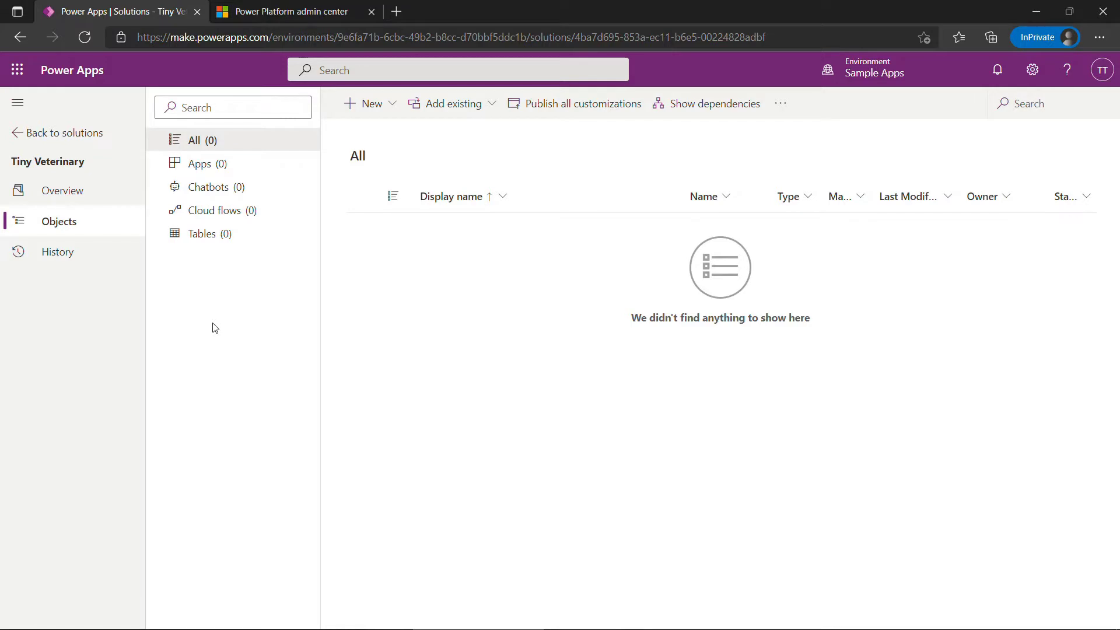
# - Start a new table in the Tiny Veterinary solution with the display name Pet
pyautogui.click(198, 235)
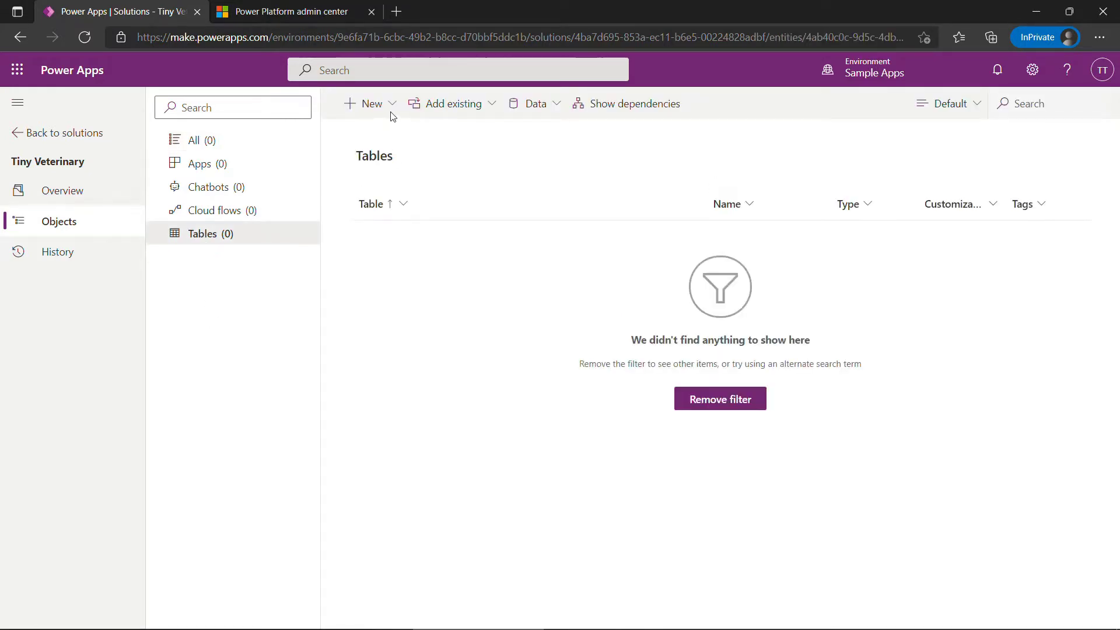
pyautogui.click(385, 109)
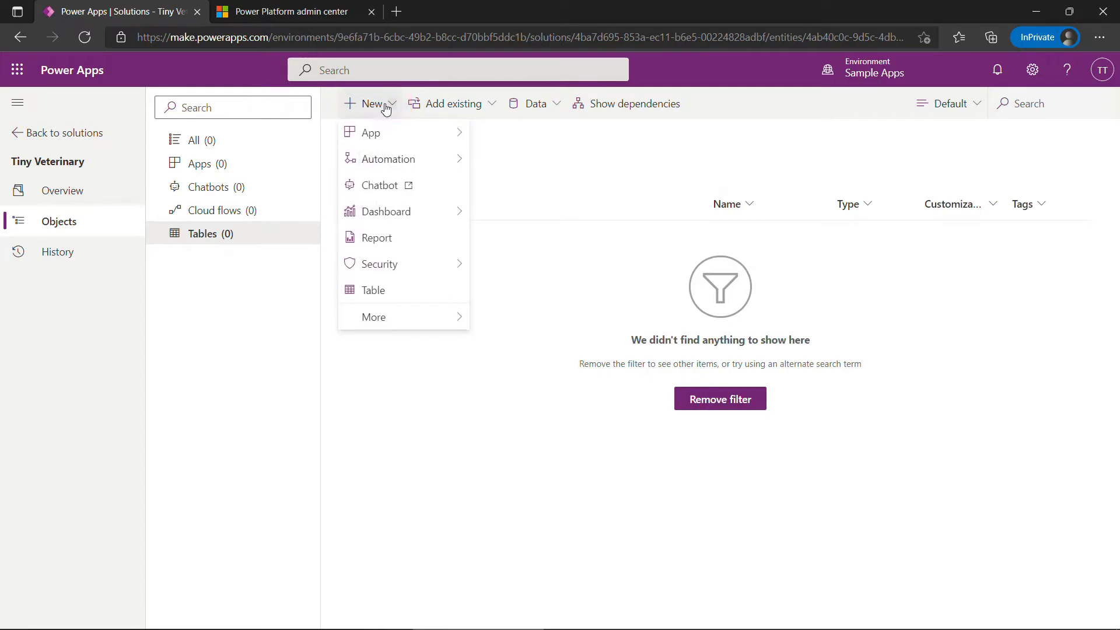
pyautogui.click(398, 293)
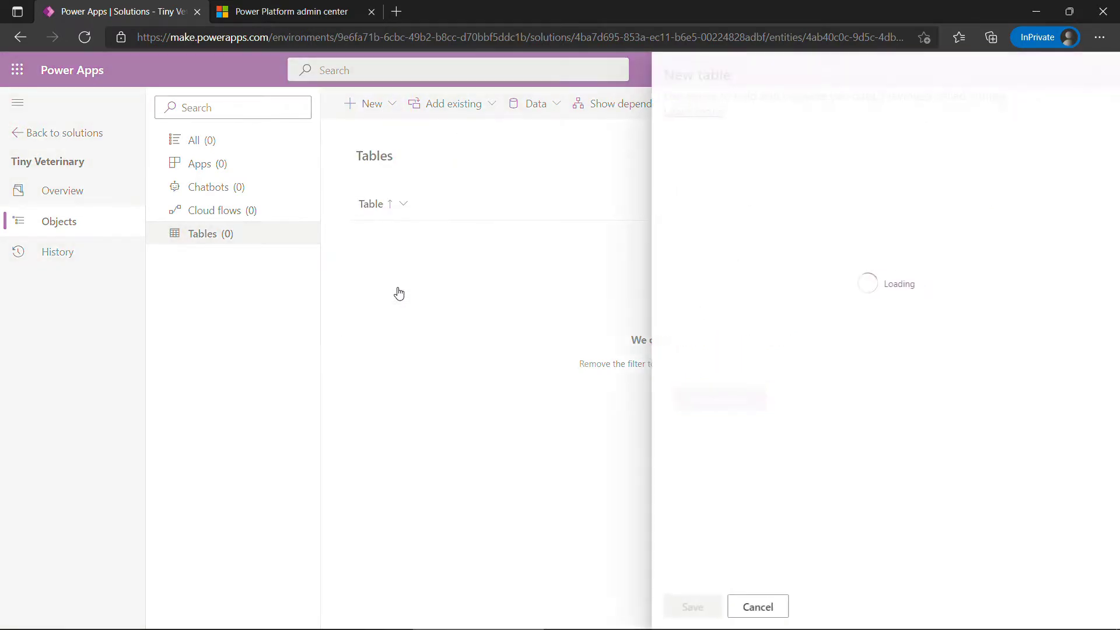
pyautogui.write('Pet')
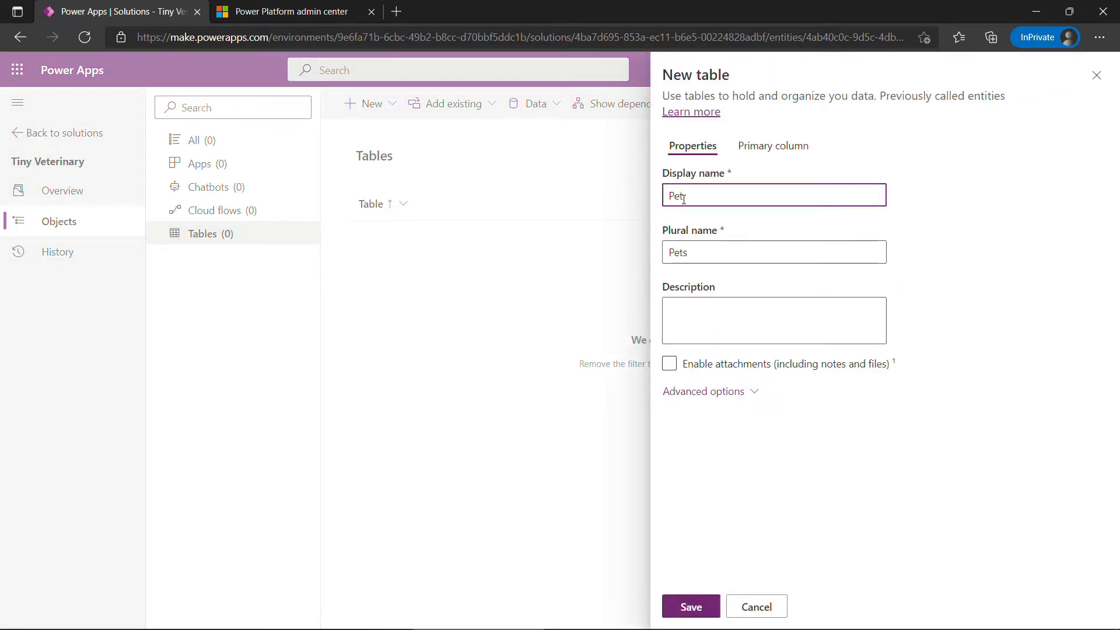
# - Review the new Pet table's primary column and advanced options, and save the table
pyautogui.click(798, 148)
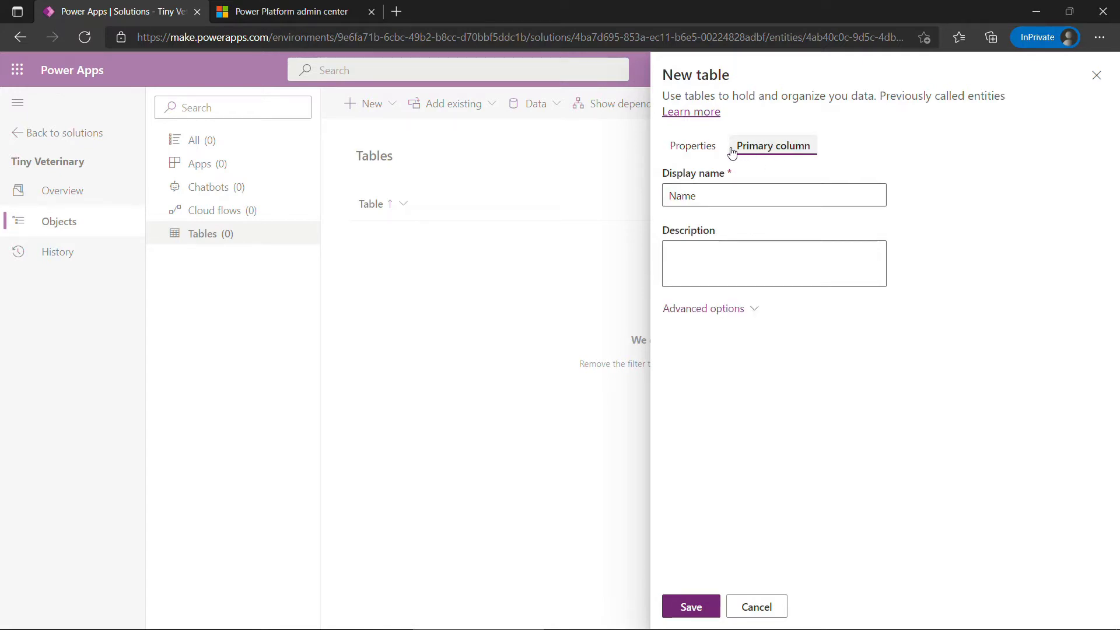
pyautogui.click(692, 150)
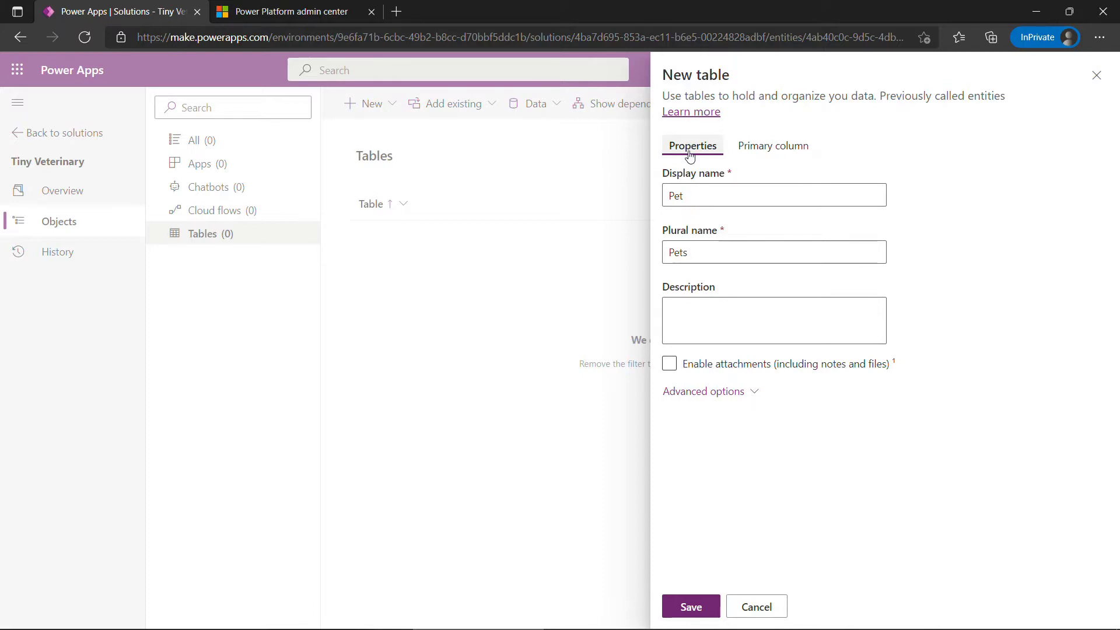
pyautogui.click(681, 398)
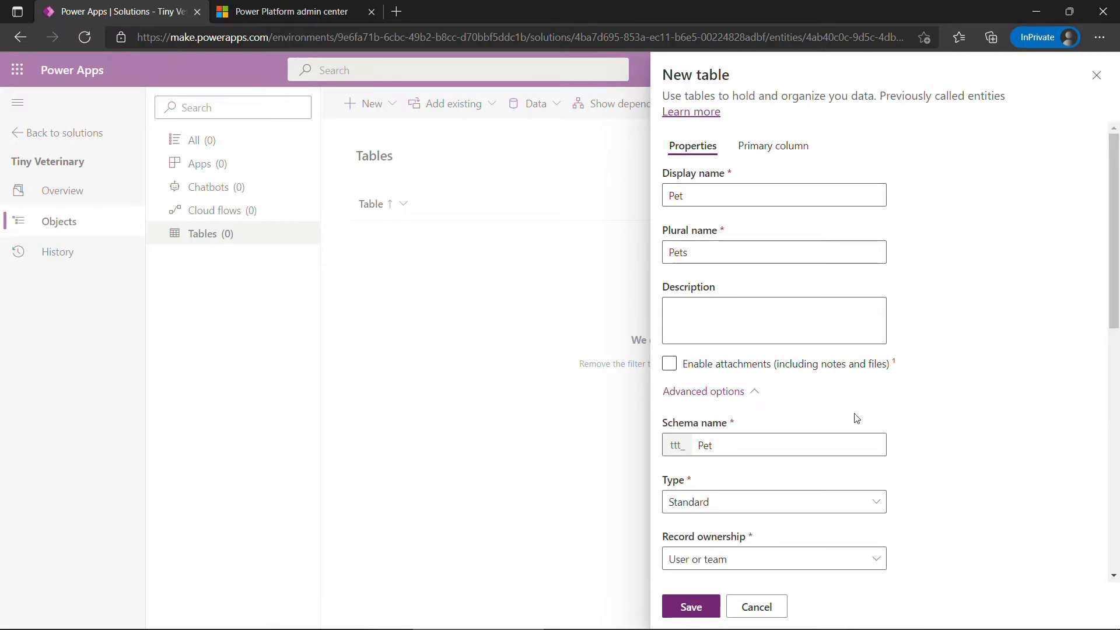
pyautogui.scroll(-5, 957, 447)
pyautogui.scroll(-3, 959, 447)
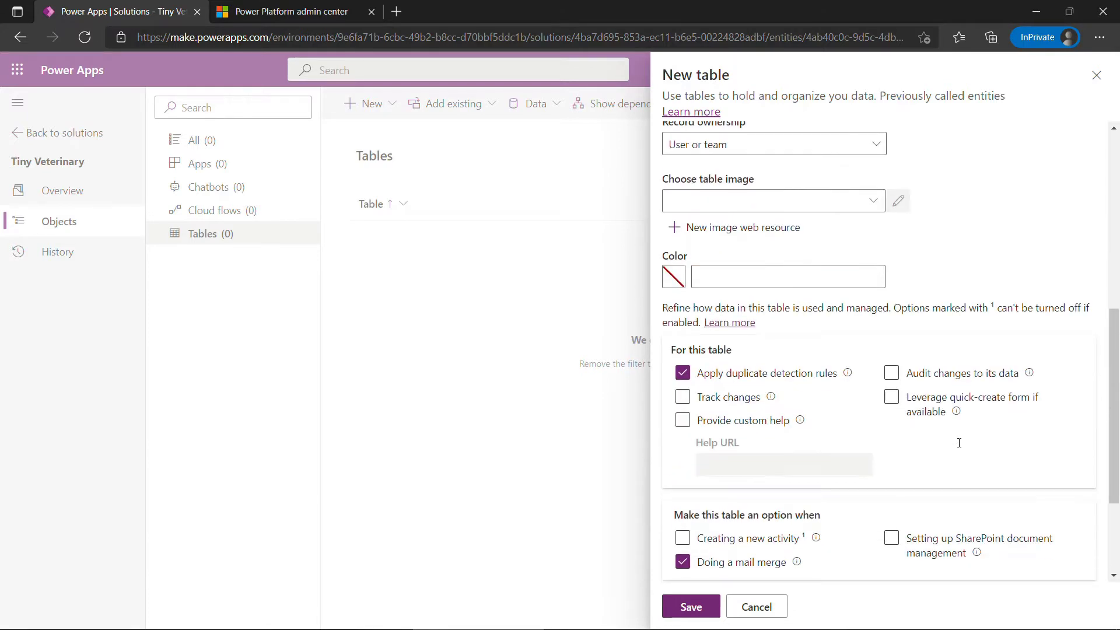
pyautogui.scroll(8, 959, 443)
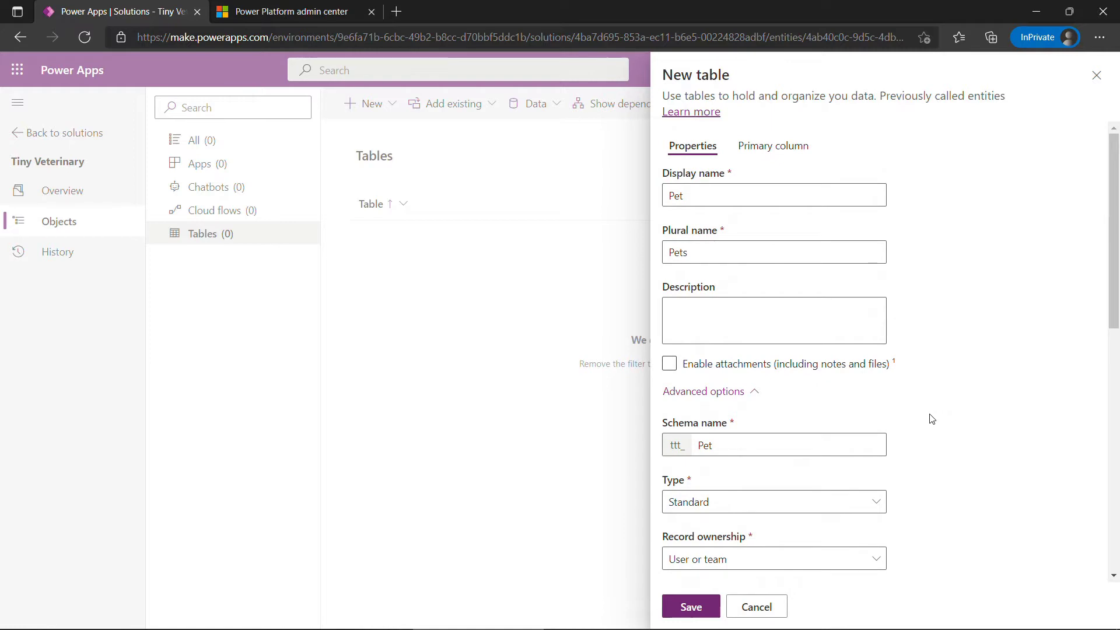
pyautogui.click(690, 608)
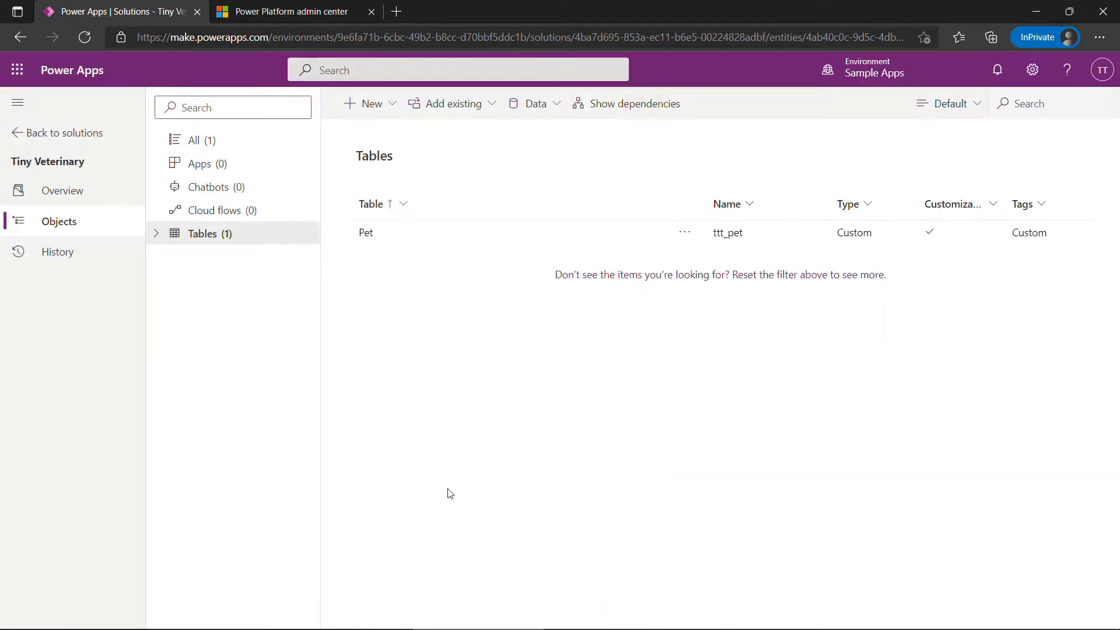
# - Open the list of columns of the Pet table
pyautogui.click(156, 235)
pyautogui.click(177, 261)
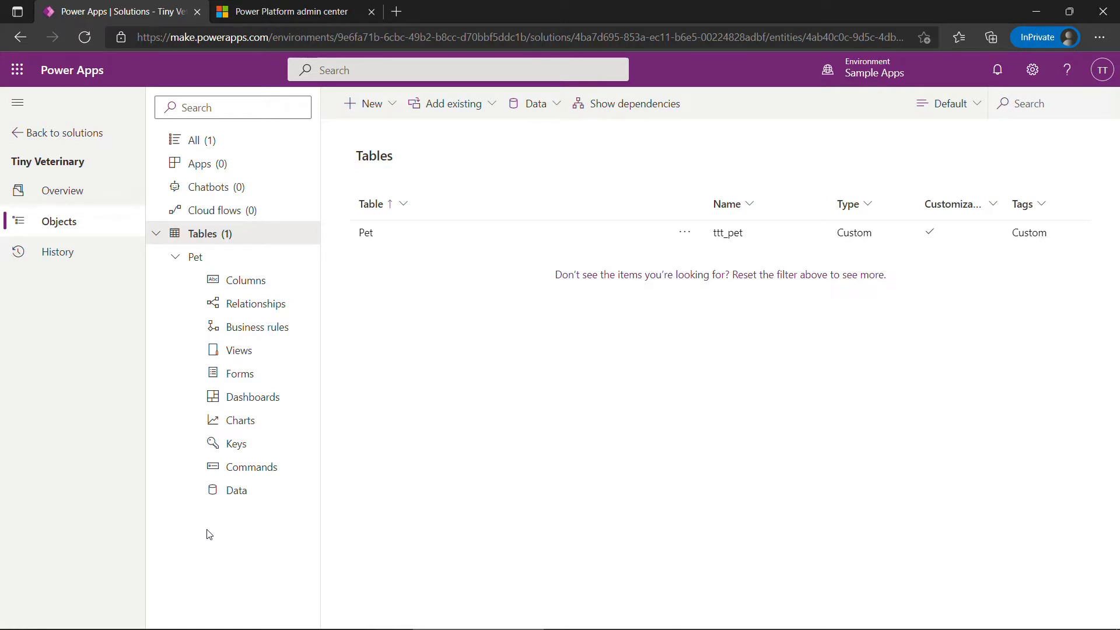
pyautogui.click(233, 288)
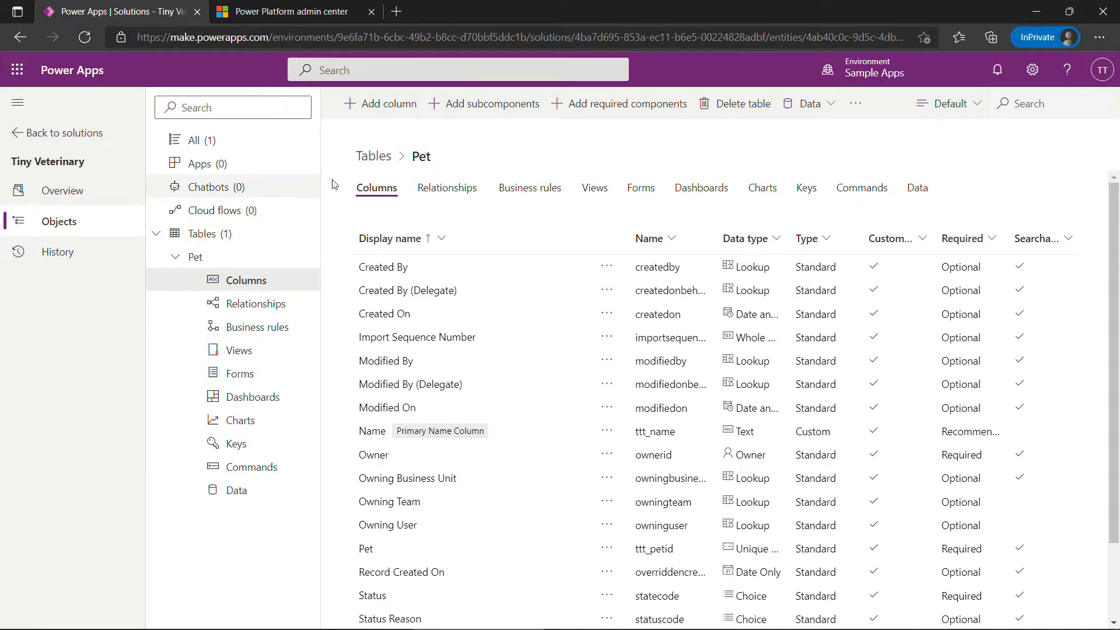
# - Start a new column named Type in the Pet table with the data type Choices
pyautogui.click(375, 105)
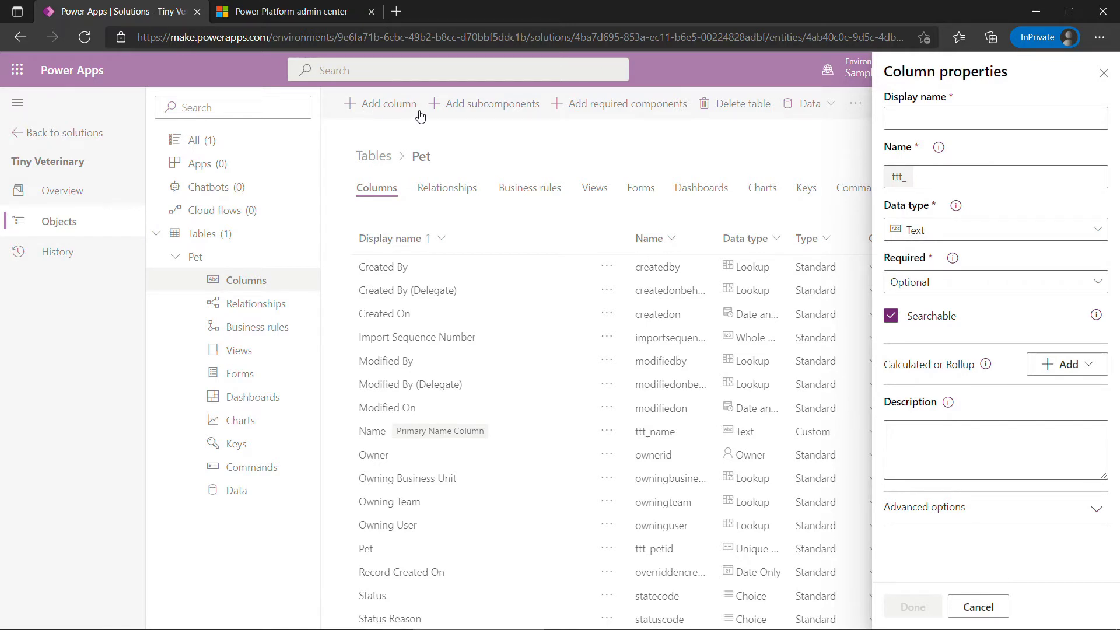
pyautogui.click(897, 120)
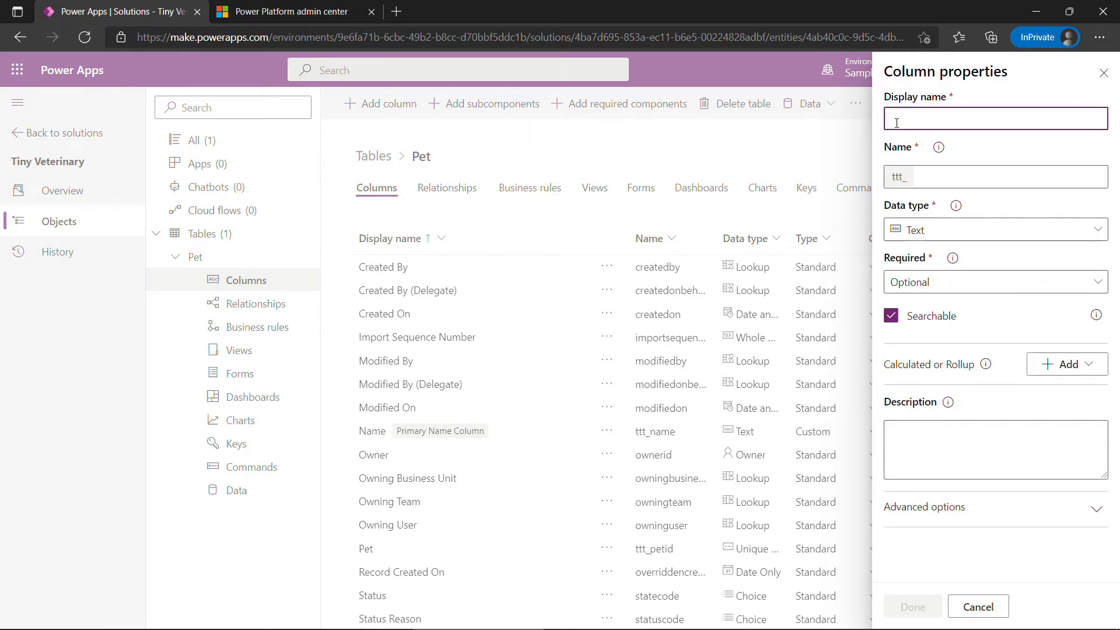
pyautogui.write('Type')
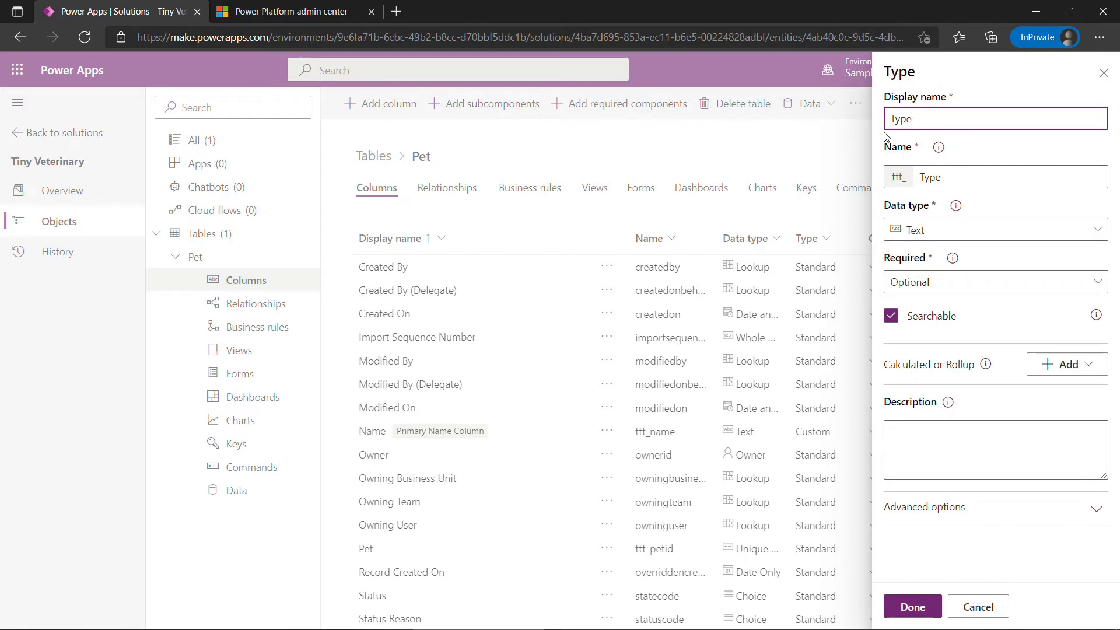
pyautogui.click(962, 241)
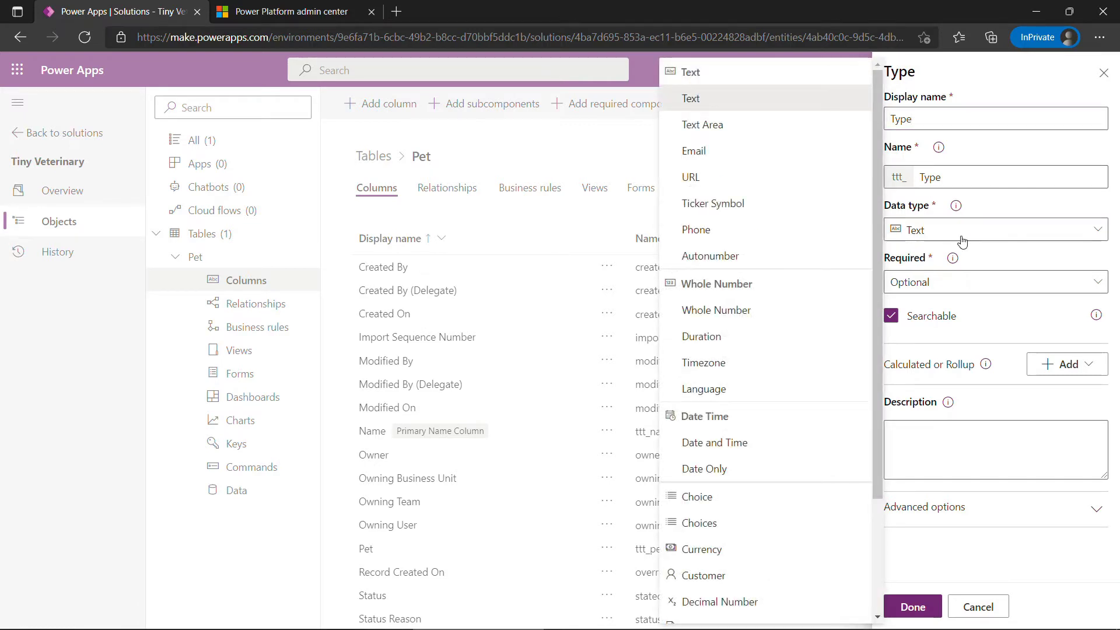
pyautogui.click(689, 526)
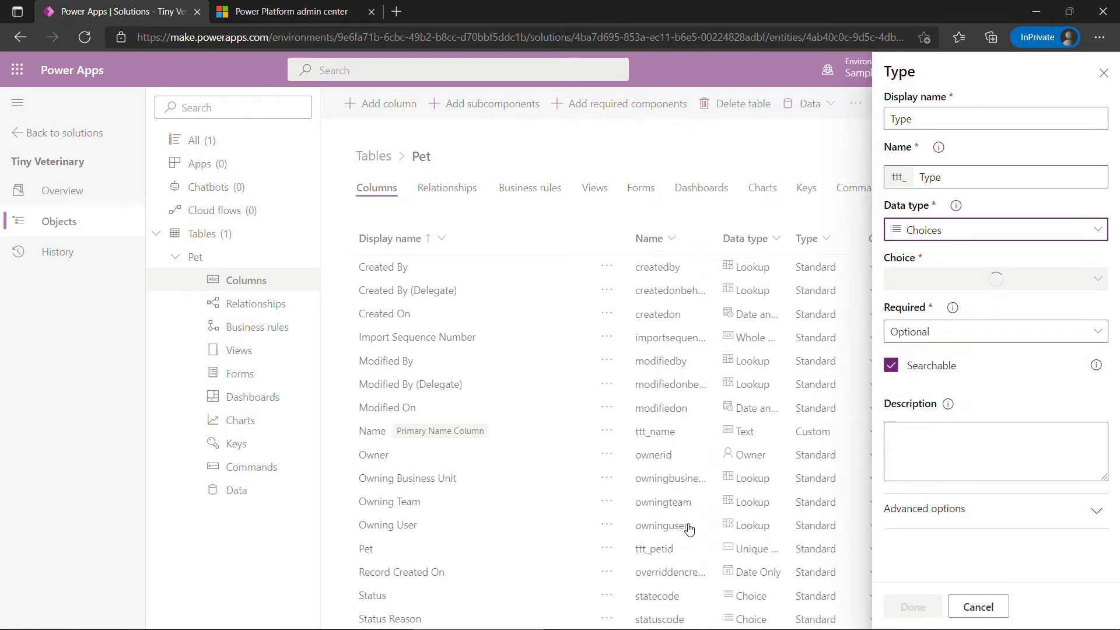
# - Create a new choice for the Type column with Dog and Cat as its first two items
pyautogui.click(1096, 281)
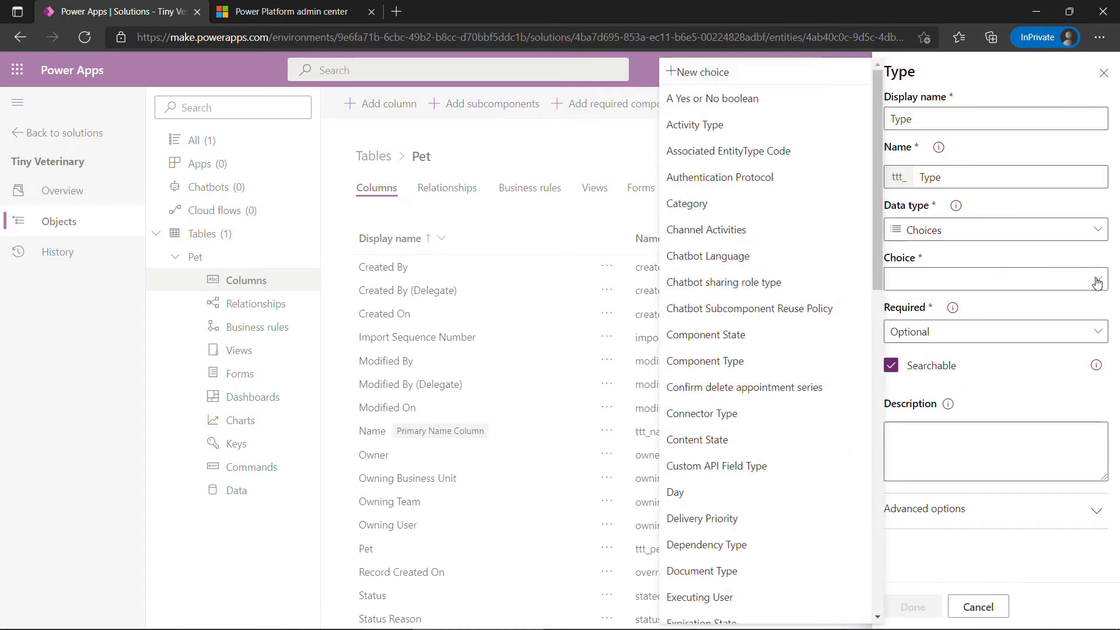
pyautogui.click(710, 80)
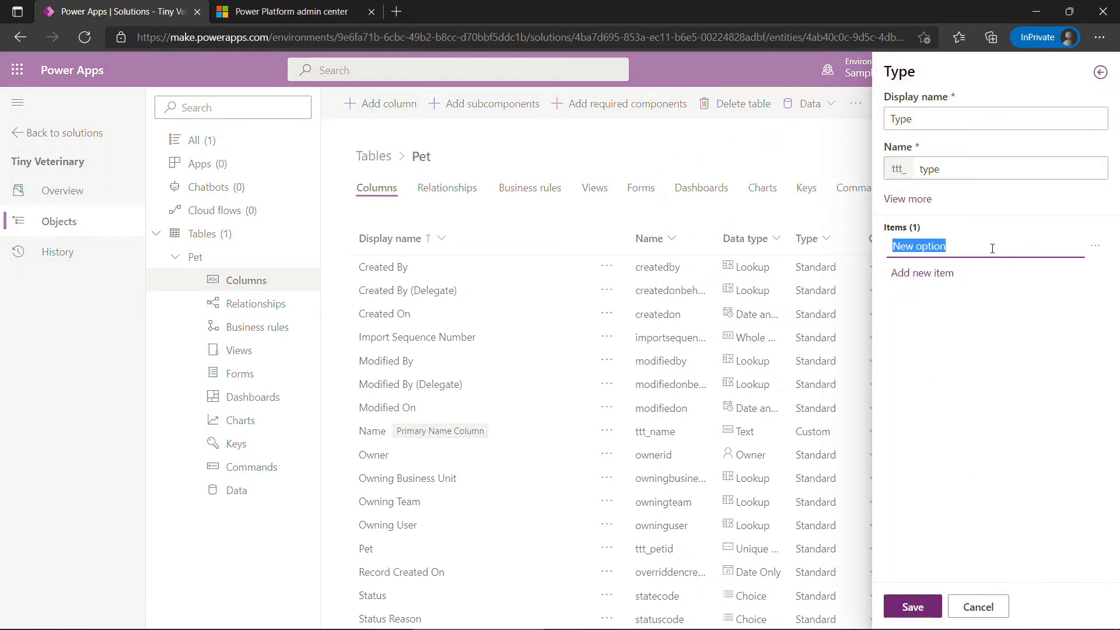
pyautogui.write('Dog')
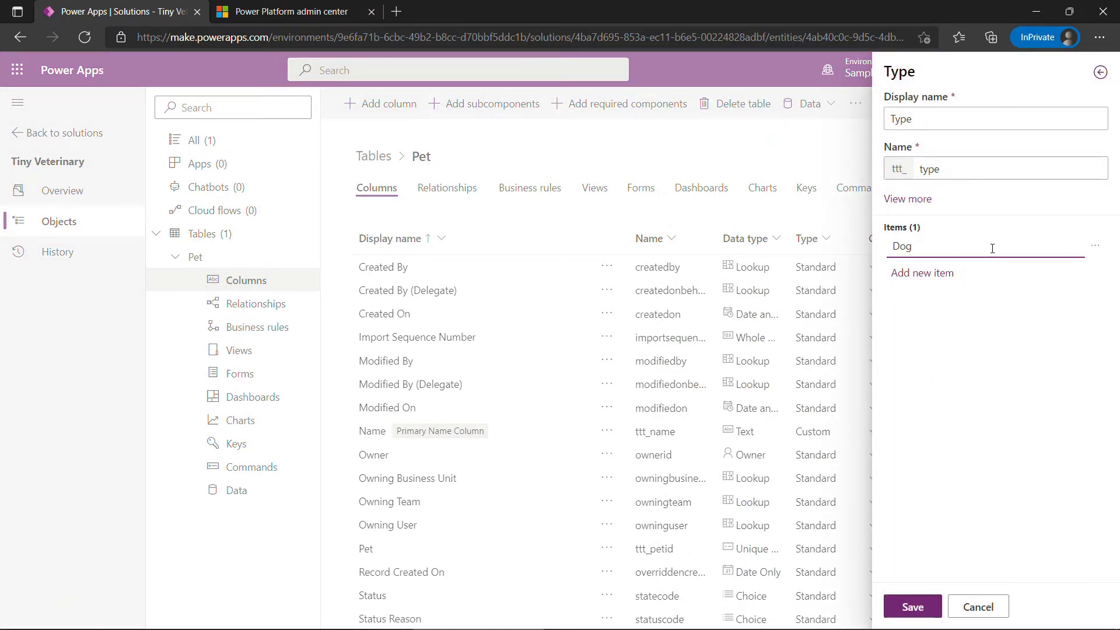
pyautogui.press('Return')
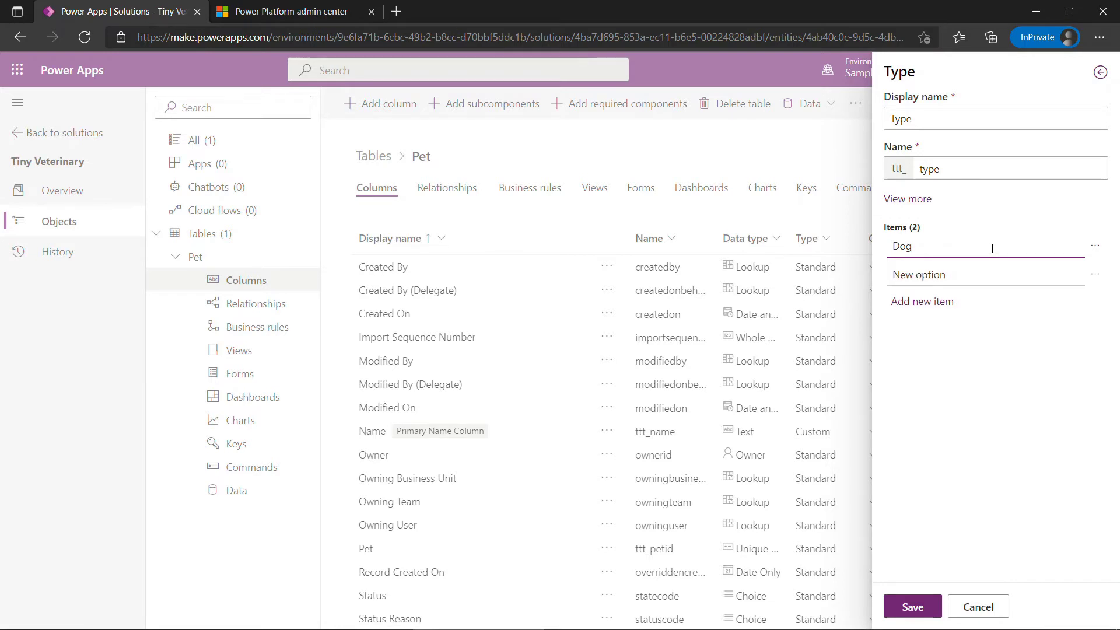
pyautogui.press('Tab')
pyautogui.press('Tab')
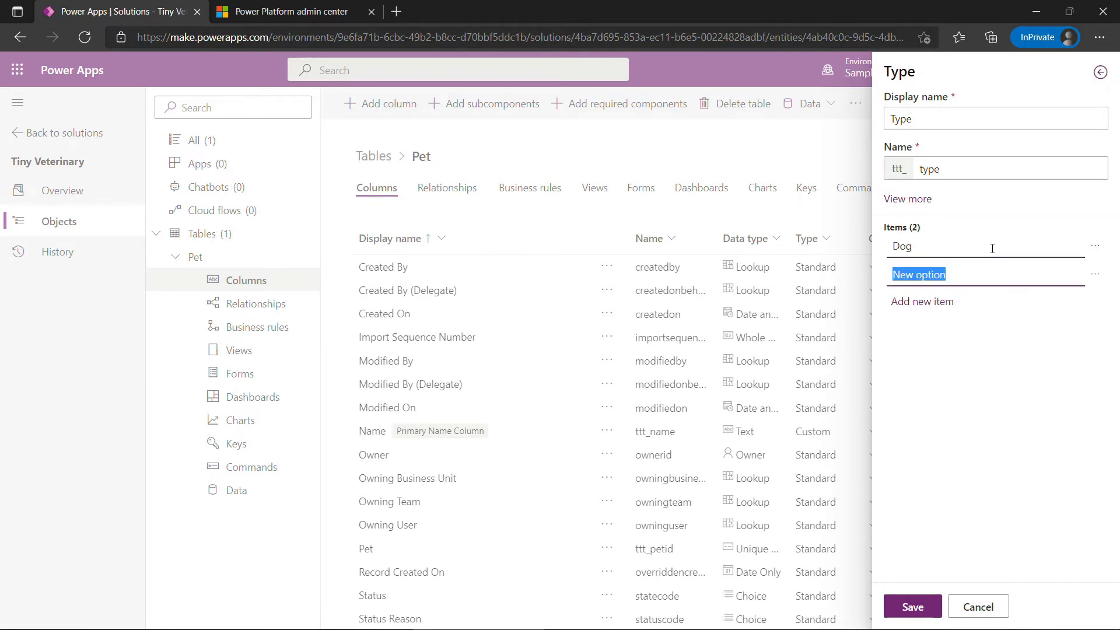
pyautogui.write('Cat')
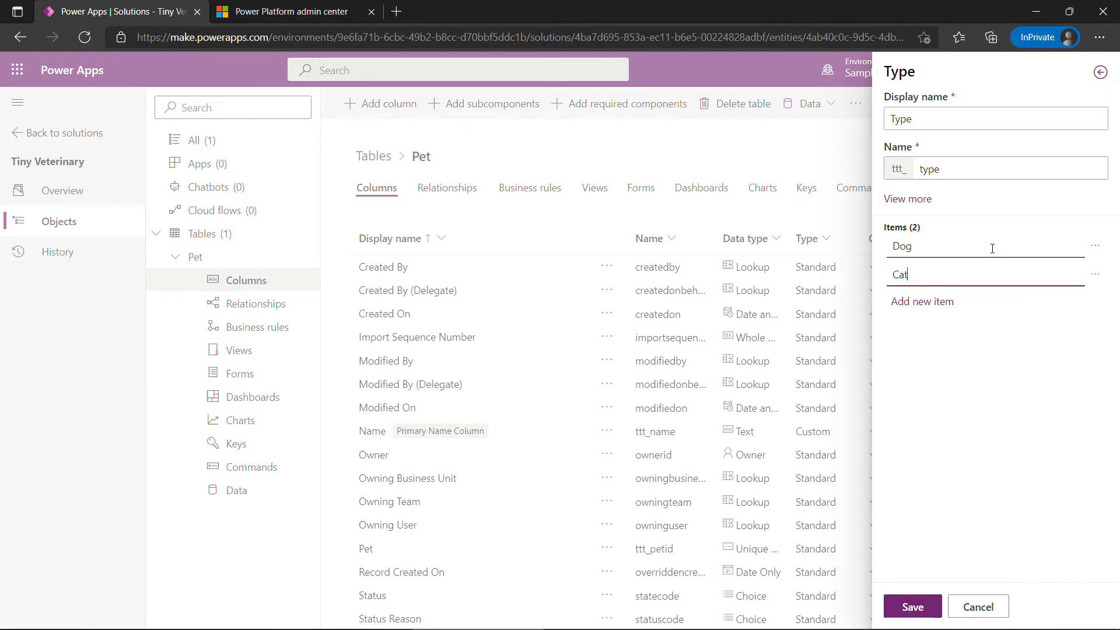
# - Add the items Rabbit and Reptile to the Type choice
pyautogui.press('Return')
pyautogui.press('Tab')
pyautogui.press('Tab')
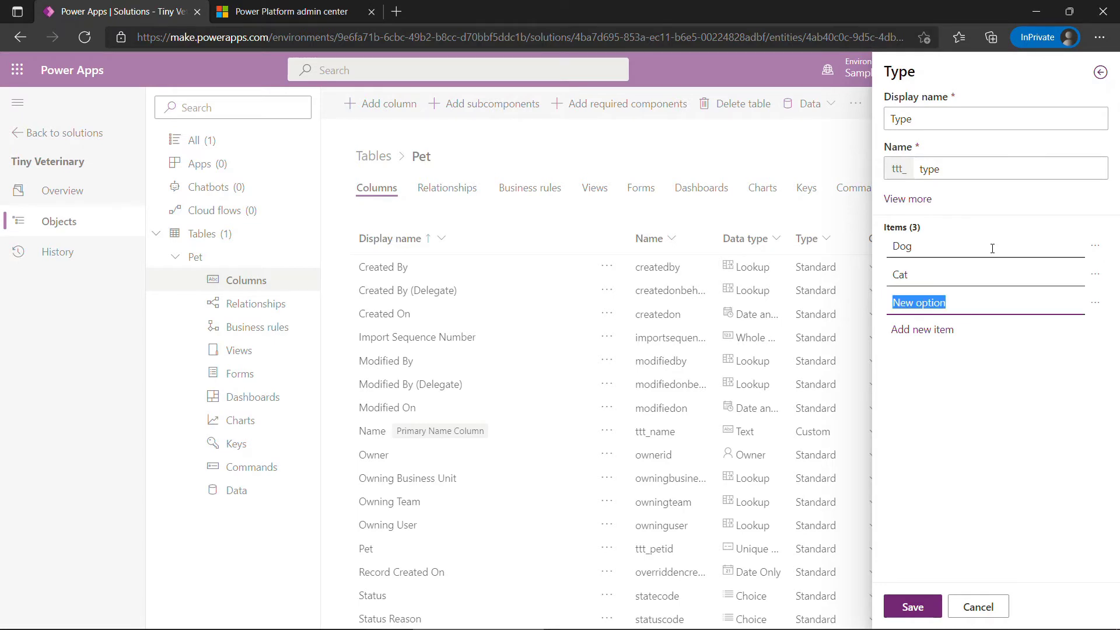
pyautogui.write('Rabbit')
pyautogui.press('Return')
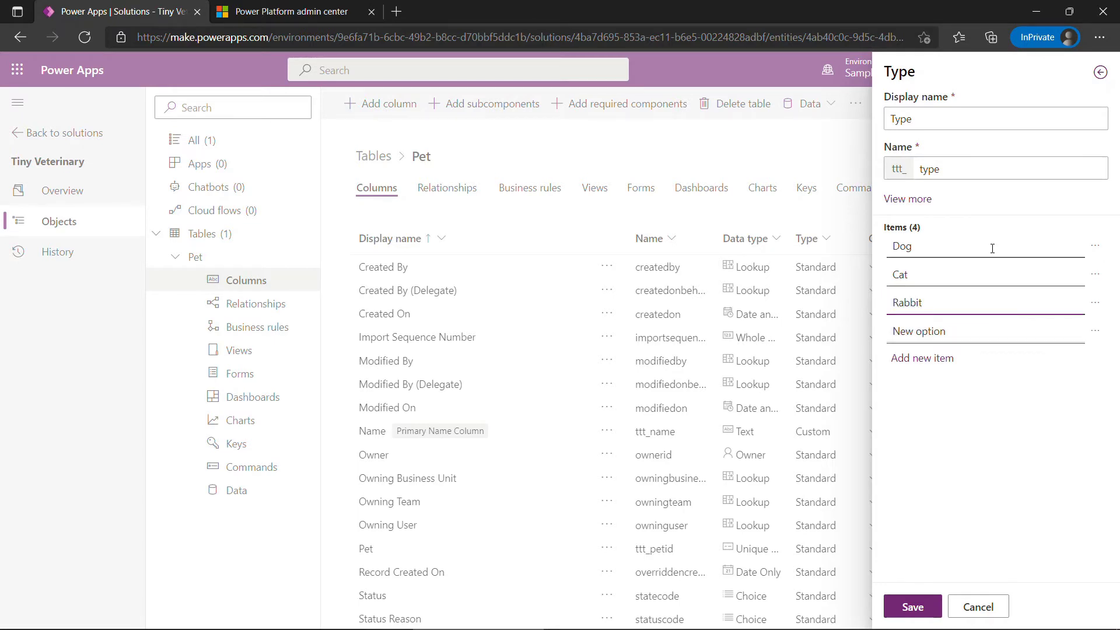
pyautogui.press('Tab')
pyautogui.press('Tab')
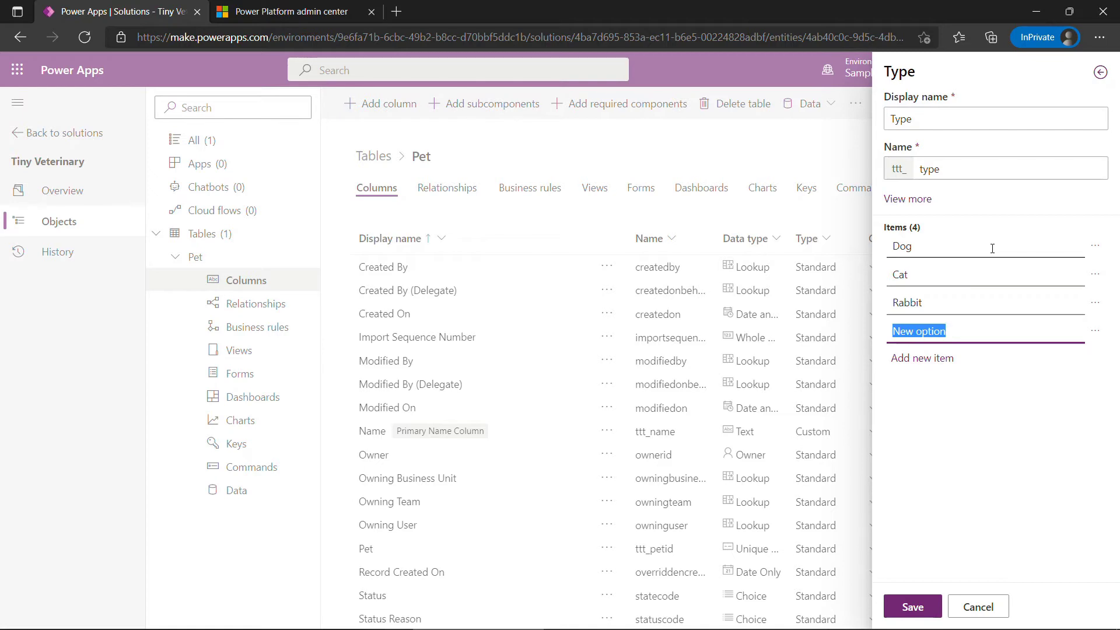
pyautogui.write('Reptile')
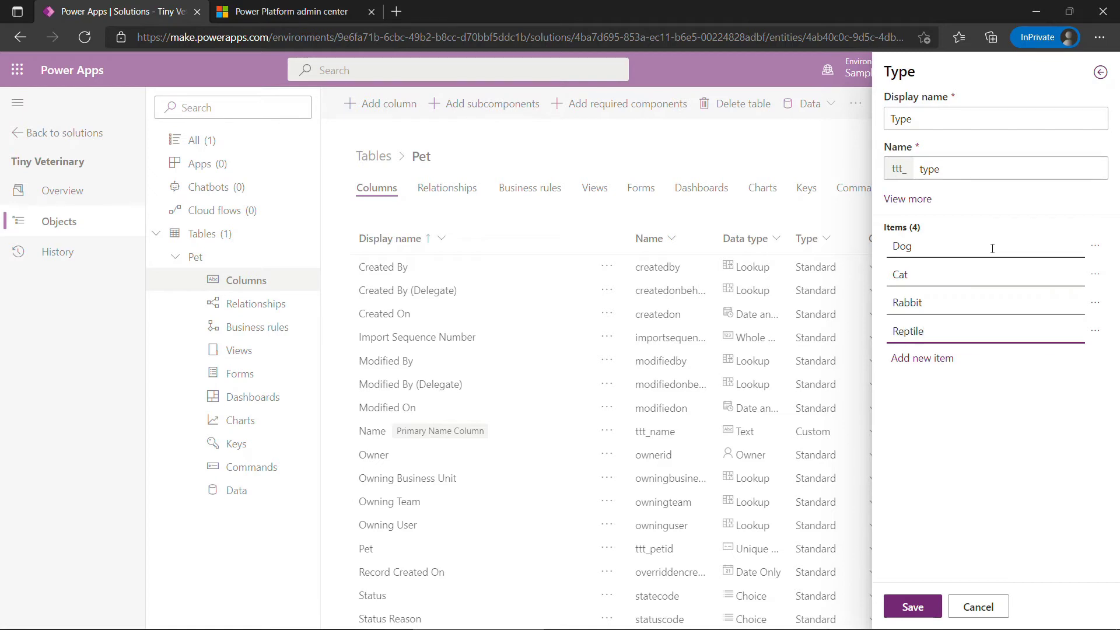
# - Add the item Bird to the Type choice, and save the choice together with its column
pyautogui.click(924, 359)
pyautogui.moveTo(959, 359); pyautogui.dragTo(895, 364)
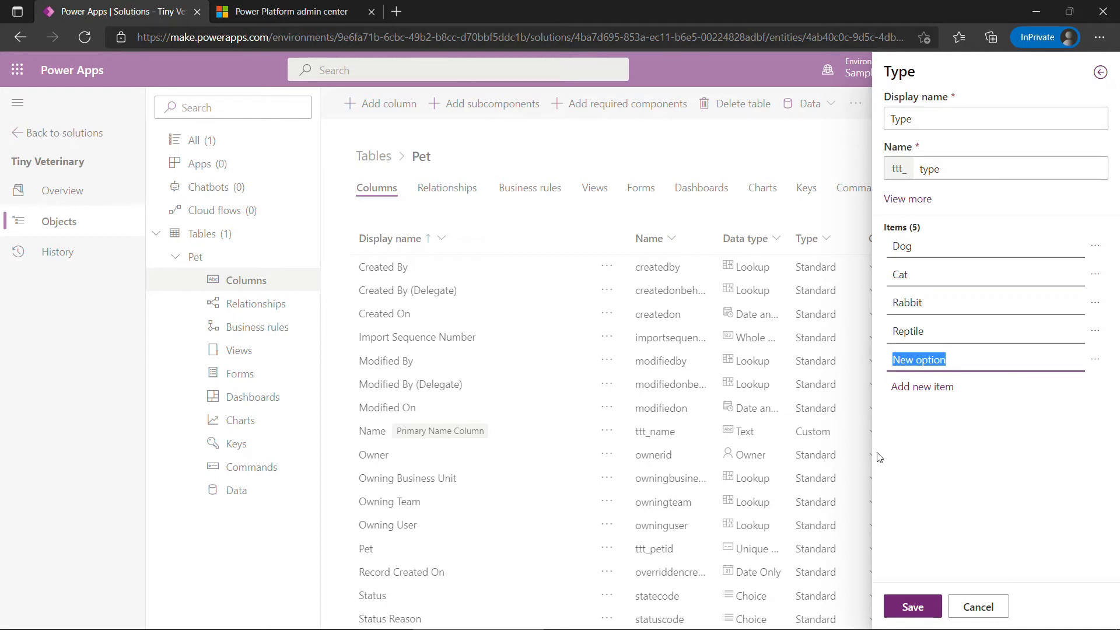
pyautogui.write('Bird')
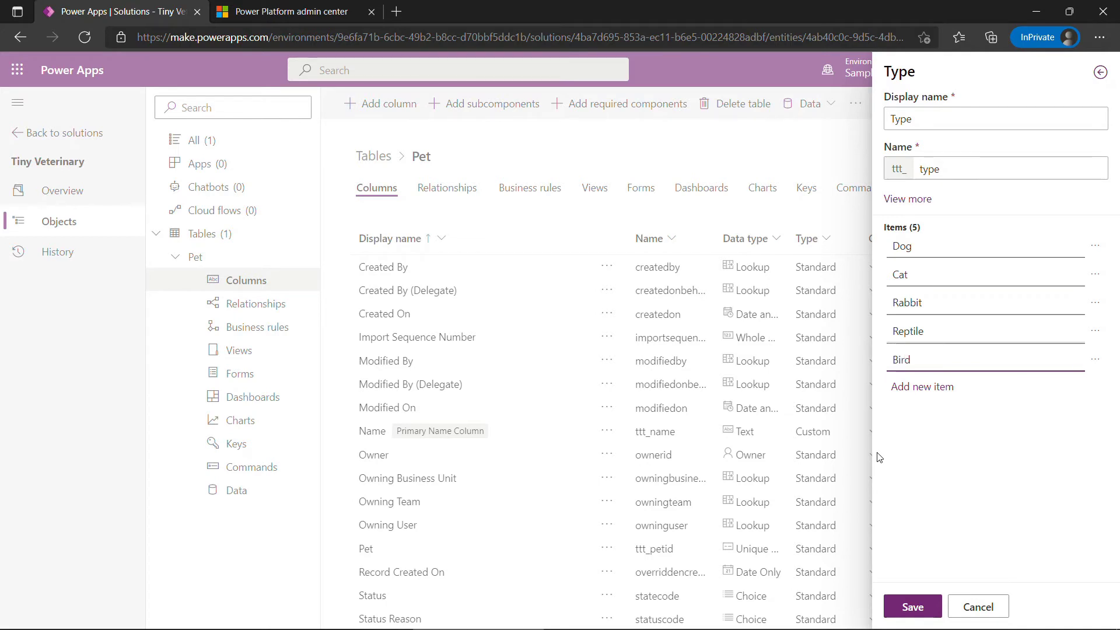
pyautogui.click(918, 605)
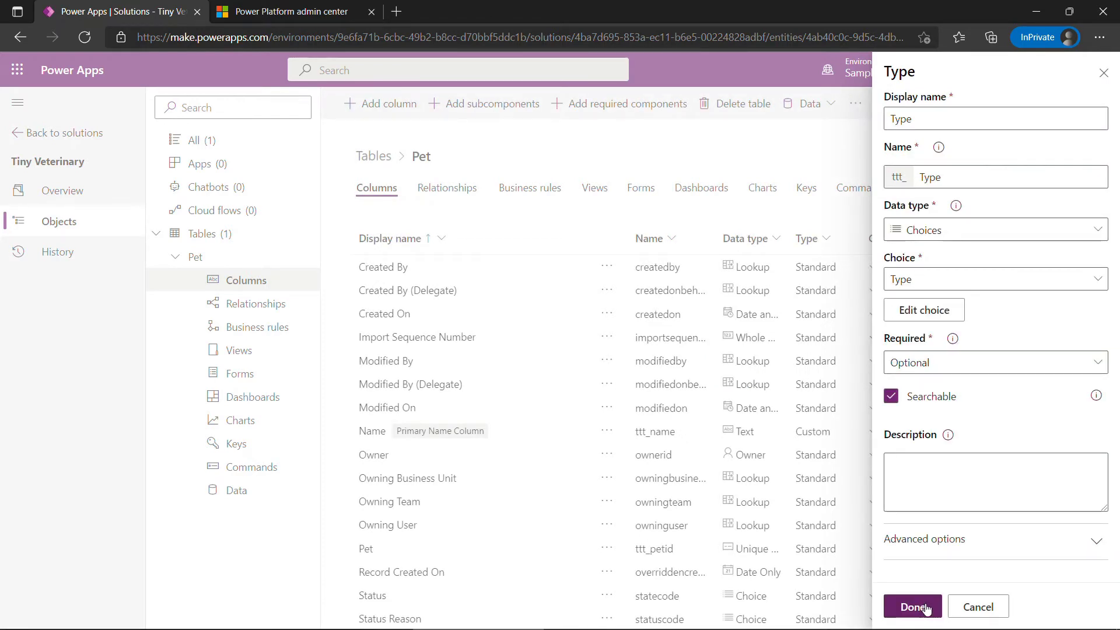
pyautogui.click(926, 609)
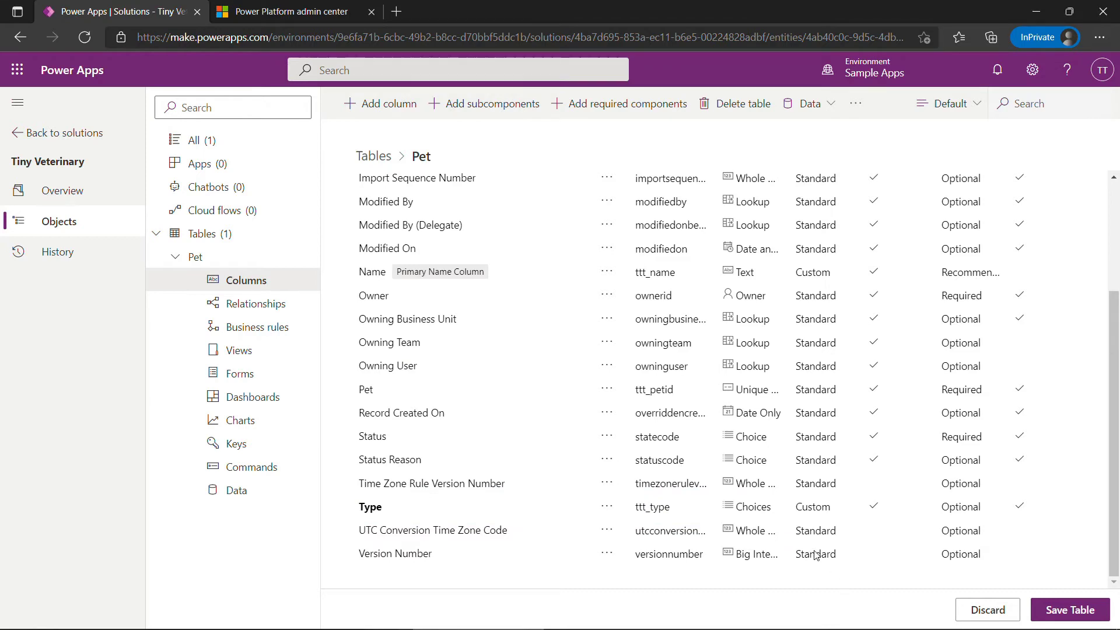
# - Add a column named Weight to the Pet table with the data type Decimal Number
pyautogui.click(378, 108)
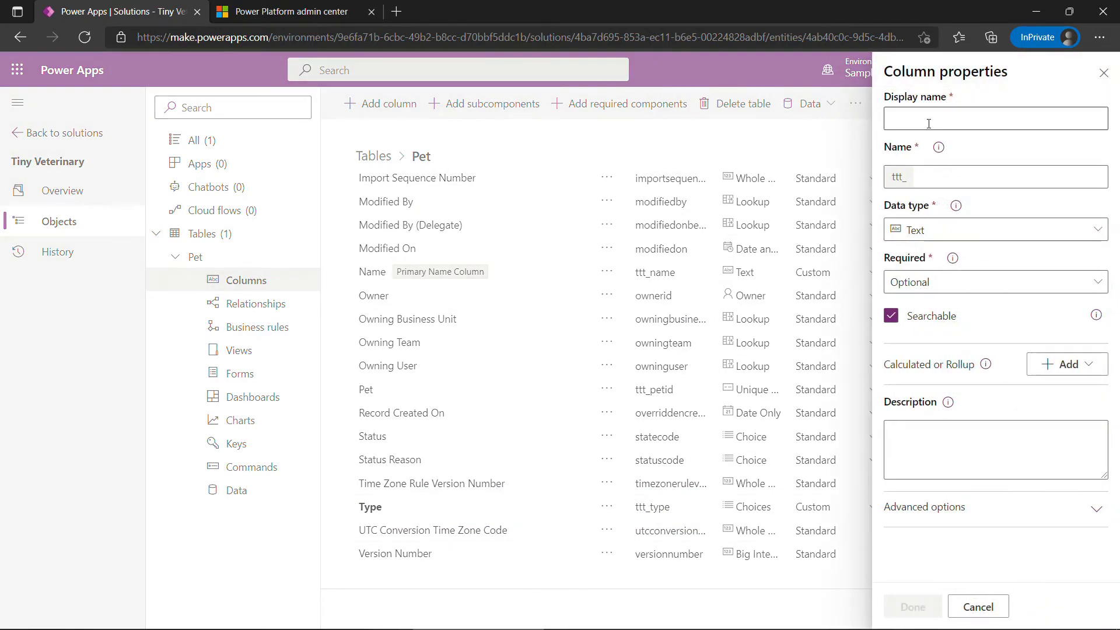
pyautogui.write('Weight')
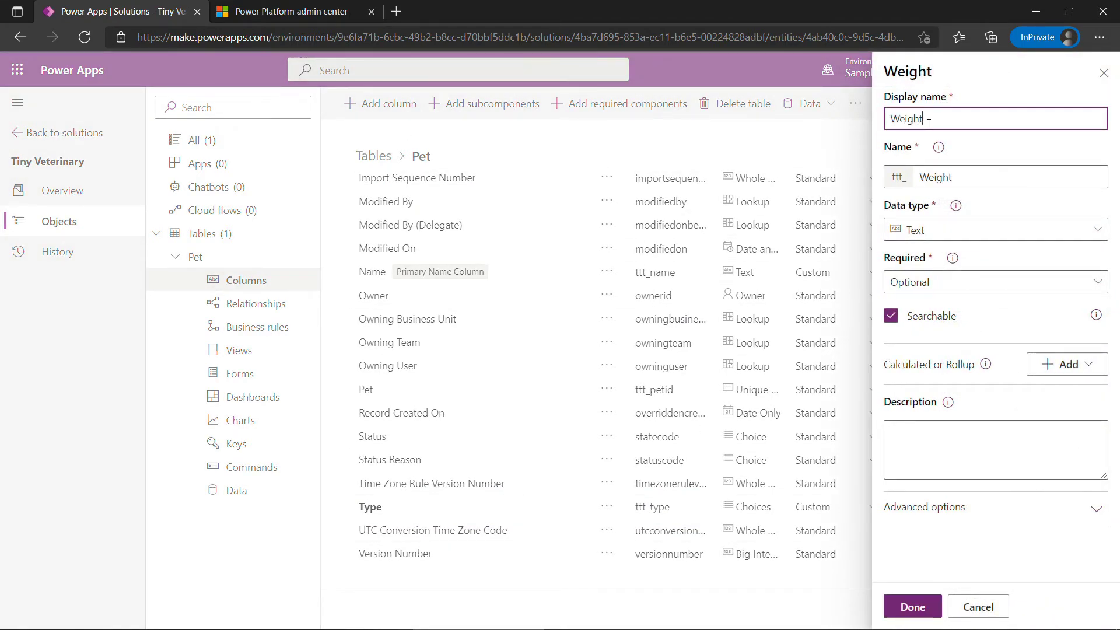
pyautogui.click(955, 235)
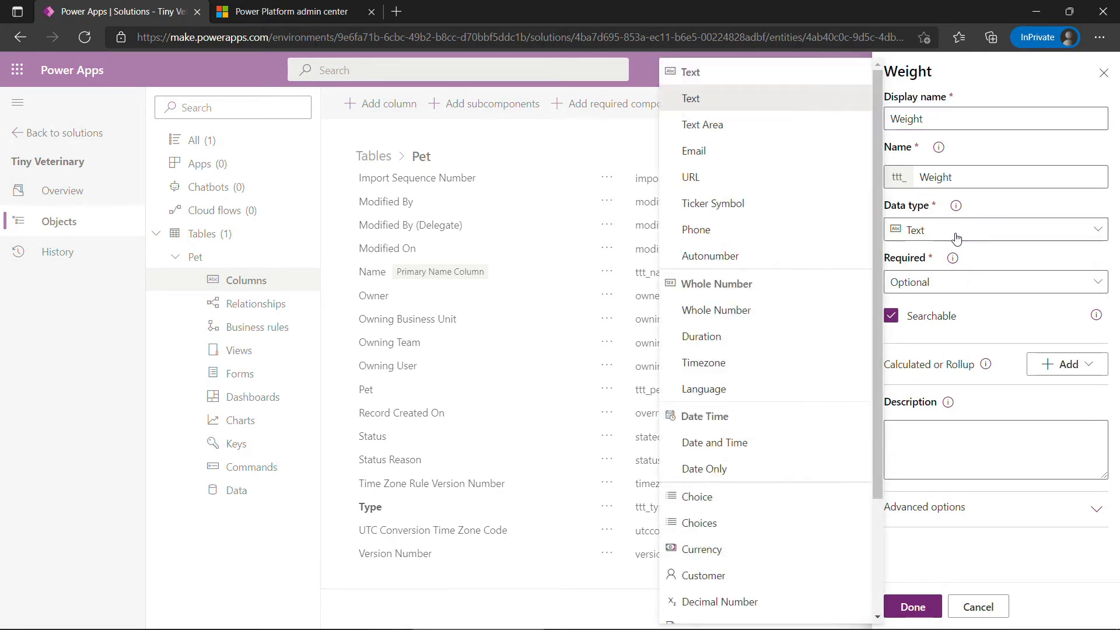
pyautogui.scroll(-3, 777, 350)
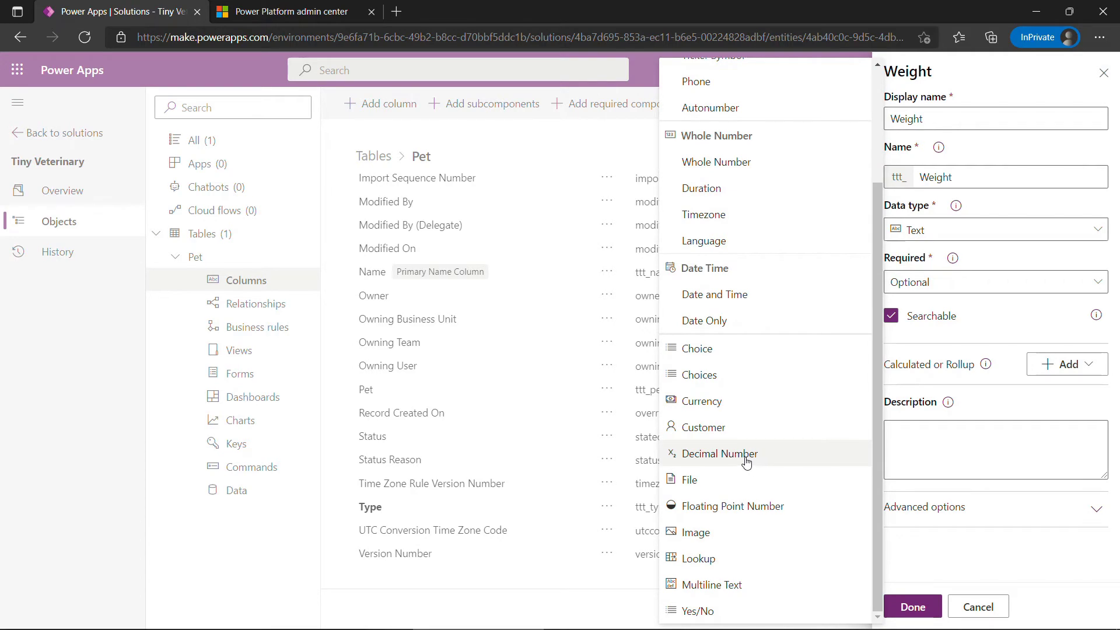
pyautogui.click(745, 461)
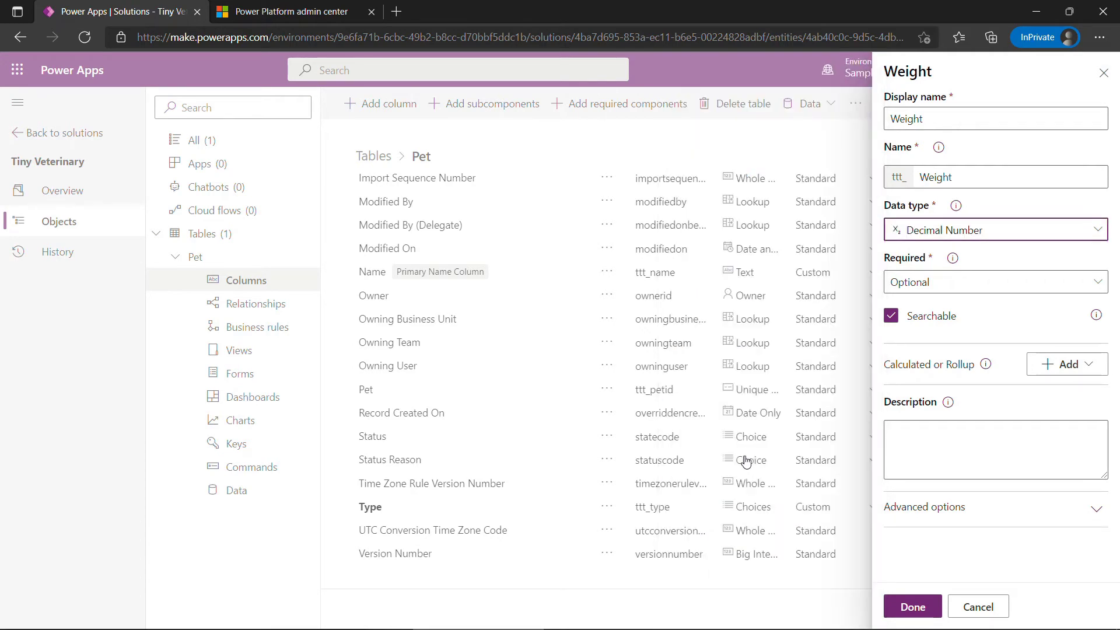
pyautogui.click(920, 601)
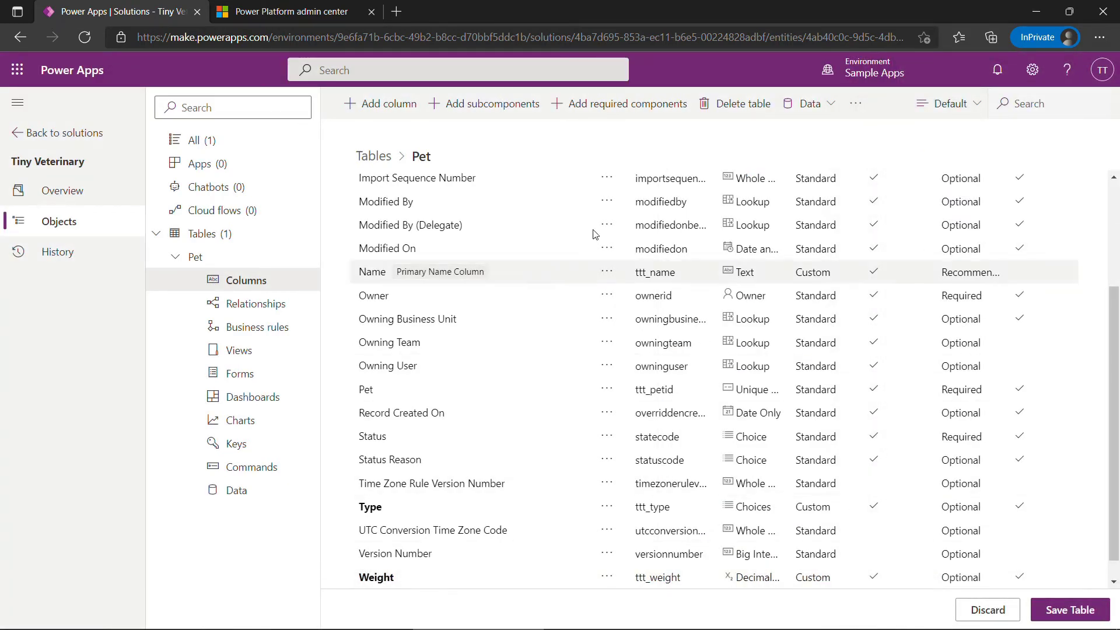
# - Add a column named Date of Last Visit to the Pet table with the data type Date Only
pyautogui.click(382, 108)
pyautogui.click(904, 116)
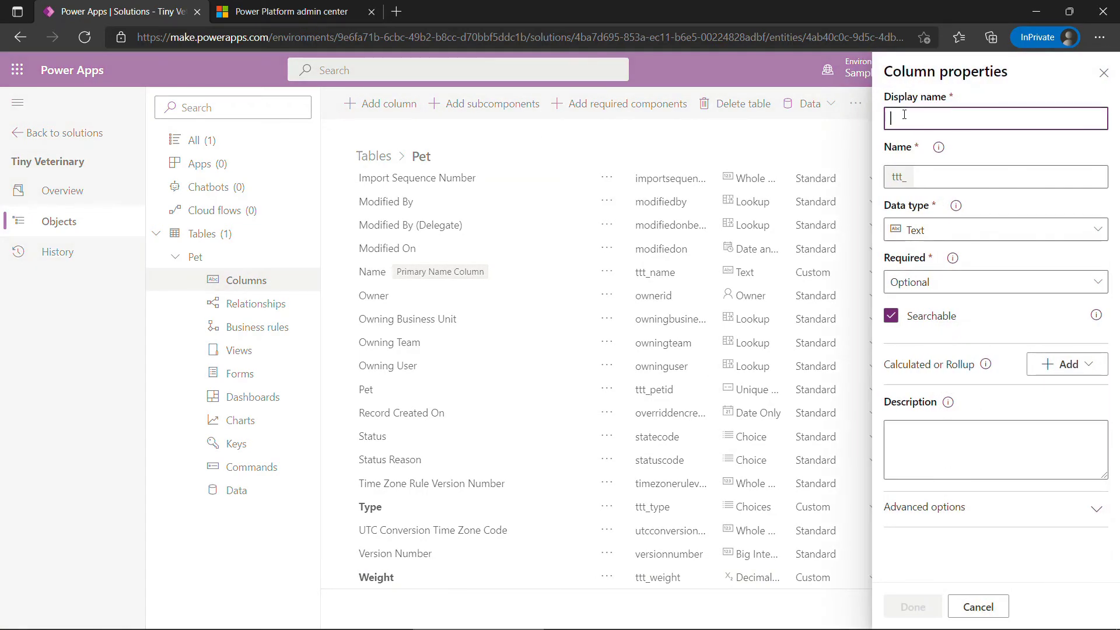
pyautogui.write('Date of Last Visit')
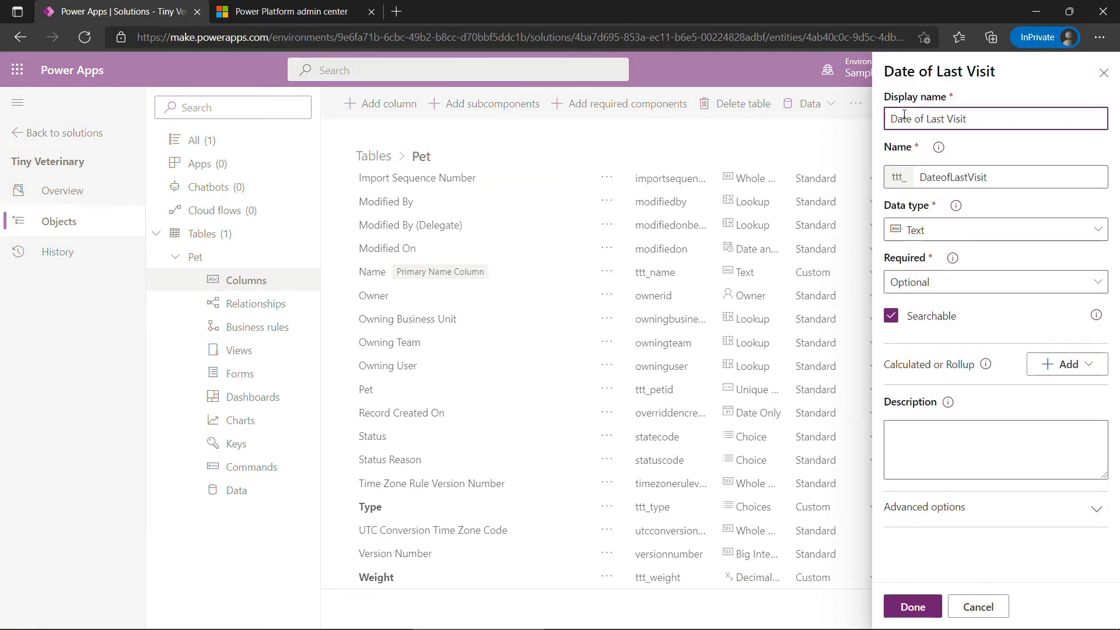
pyautogui.click(939, 236)
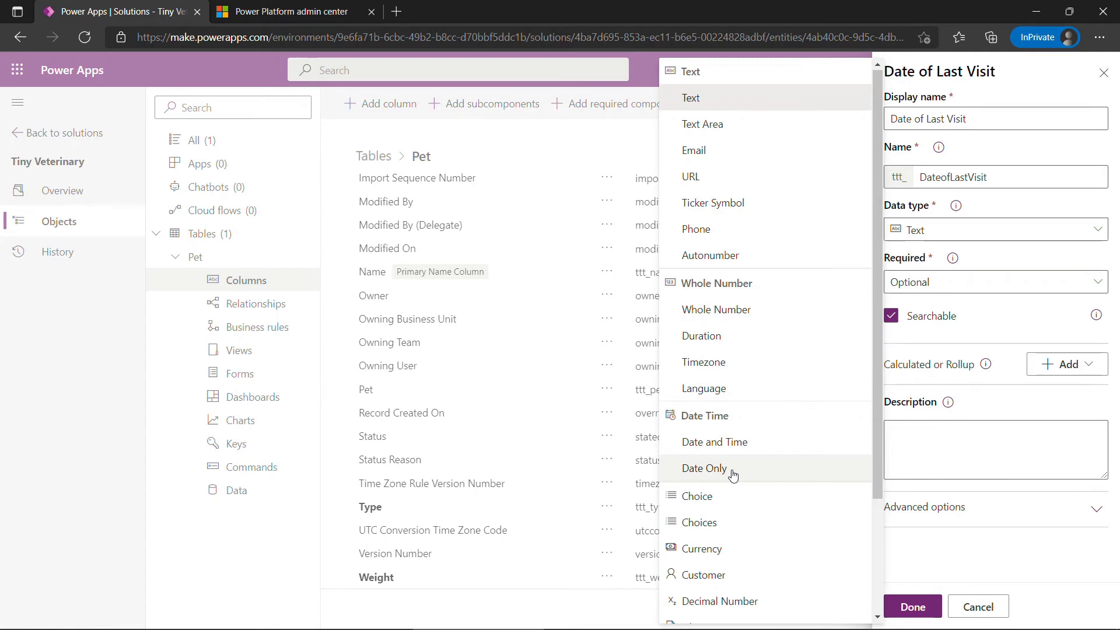
pyautogui.click(732, 476)
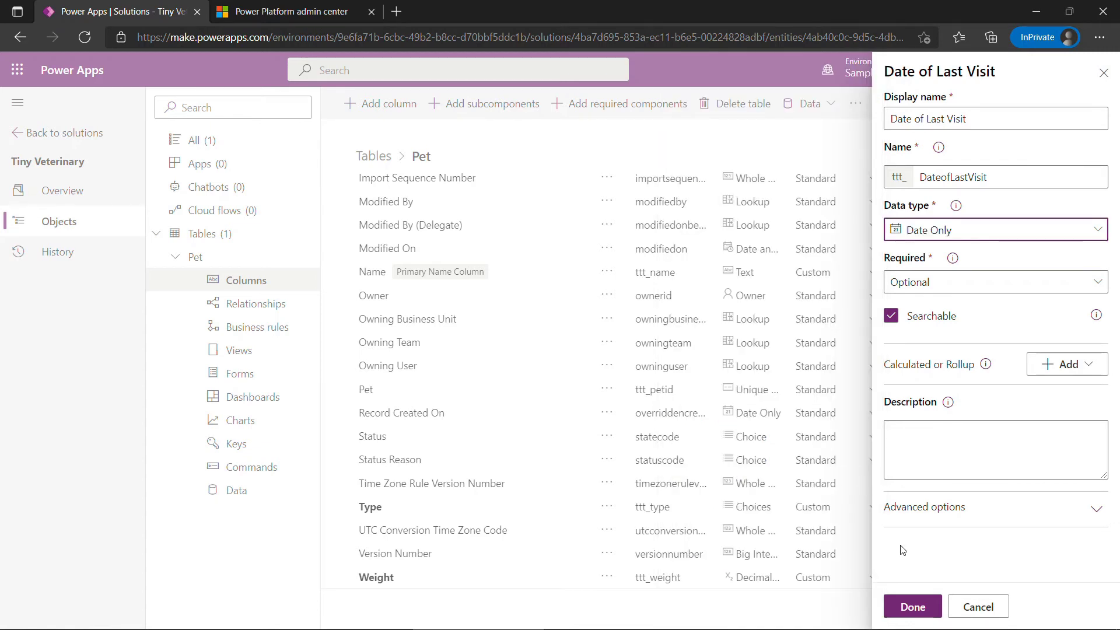
pyautogui.click(908, 604)
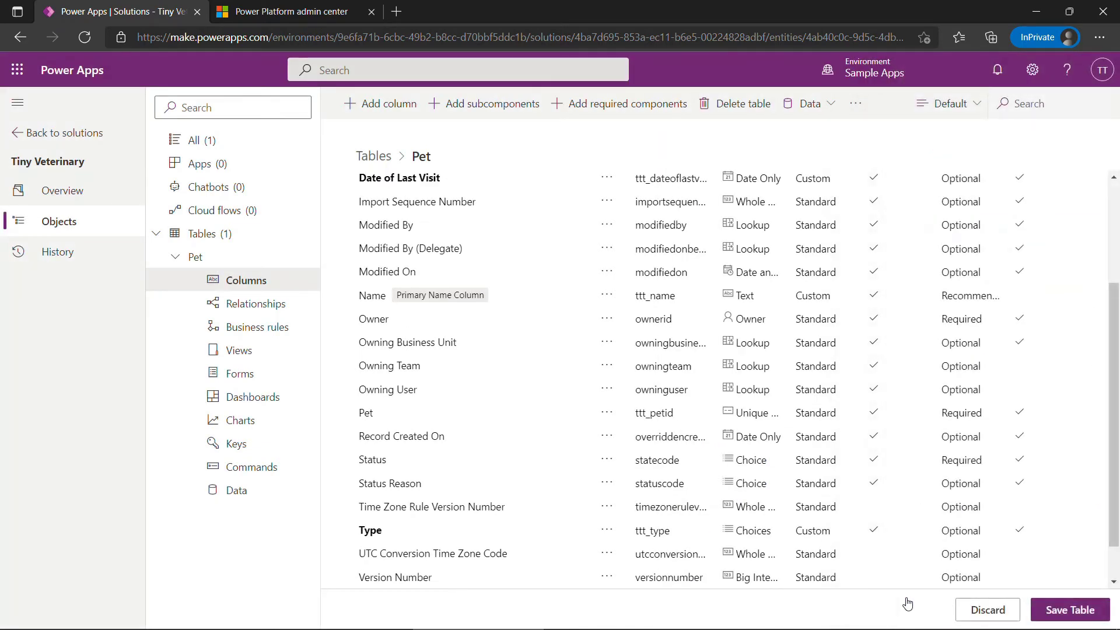
# - Add an Image column named Picture to the Pet table and make it the primary image
pyautogui.click(379, 104)
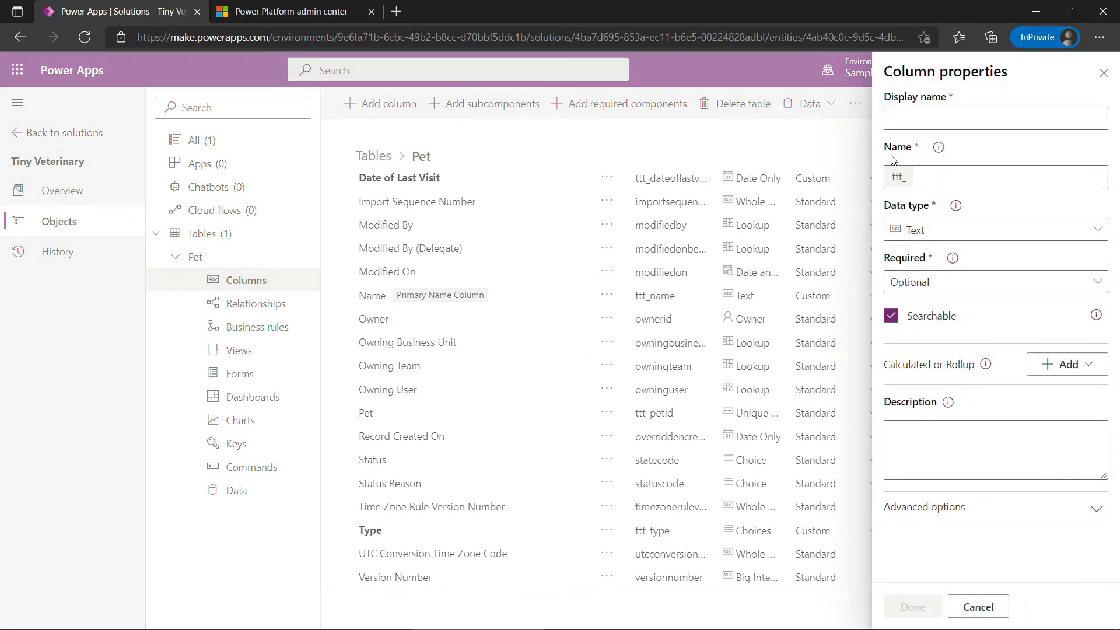
pyautogui.click(901, 120)
pyautogui.write('Picture')
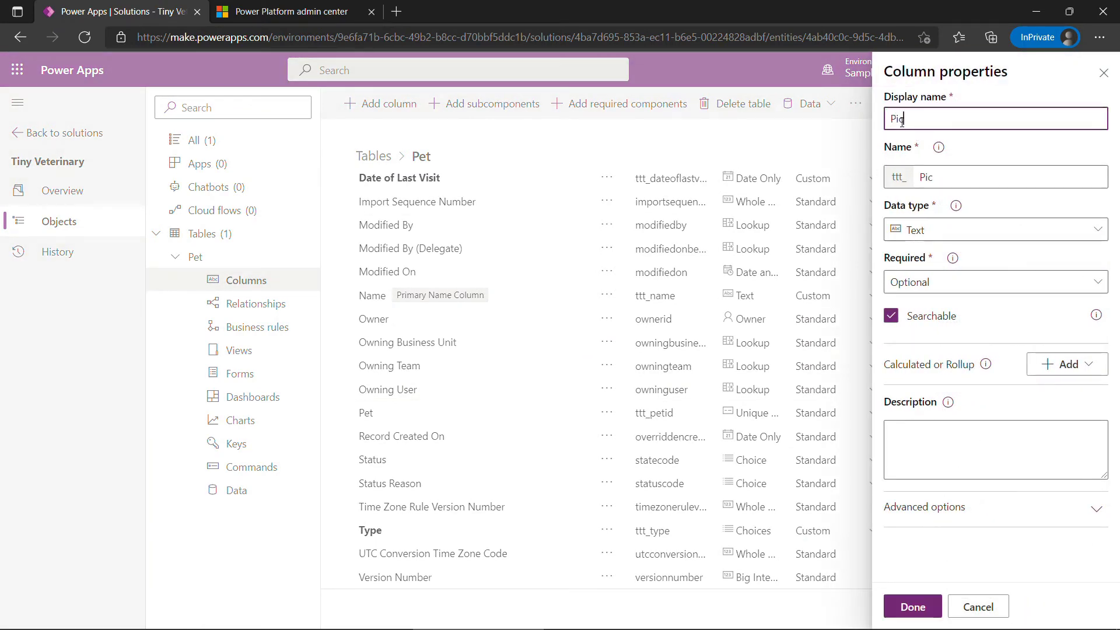
pyautogui.click(946, 230)
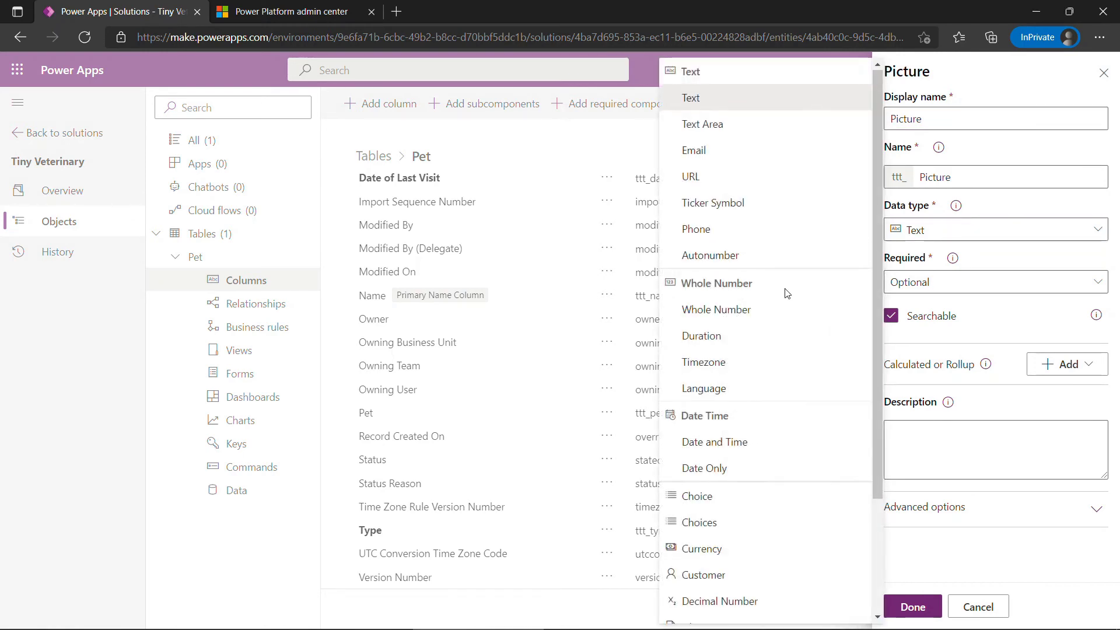
pyautogui.scroll(-3, 788, 310)
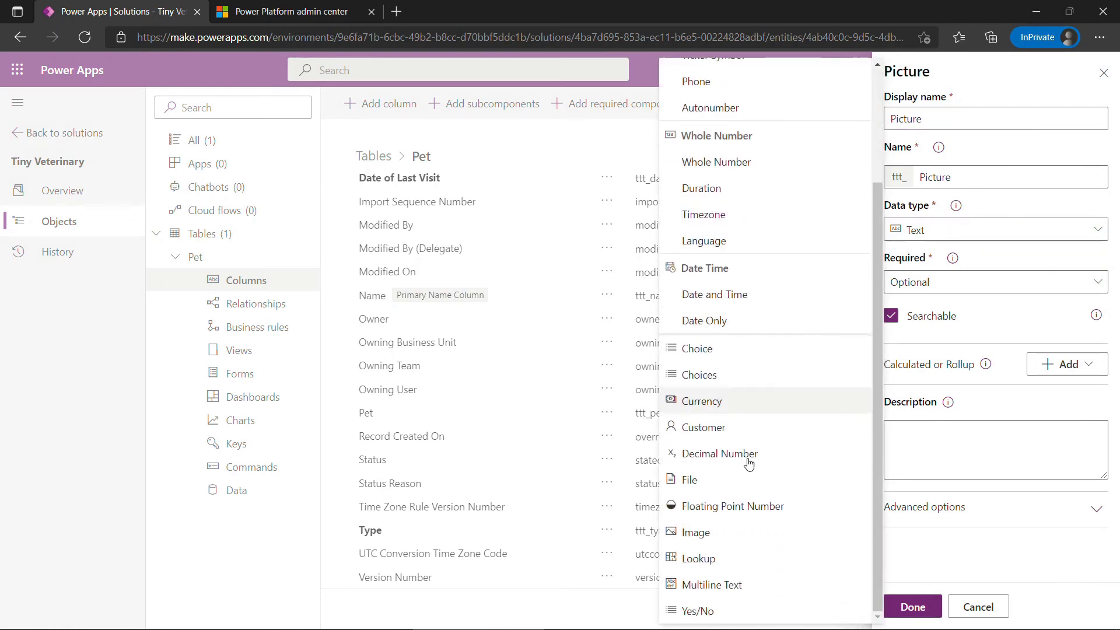
pyautogui.click(730, 531)
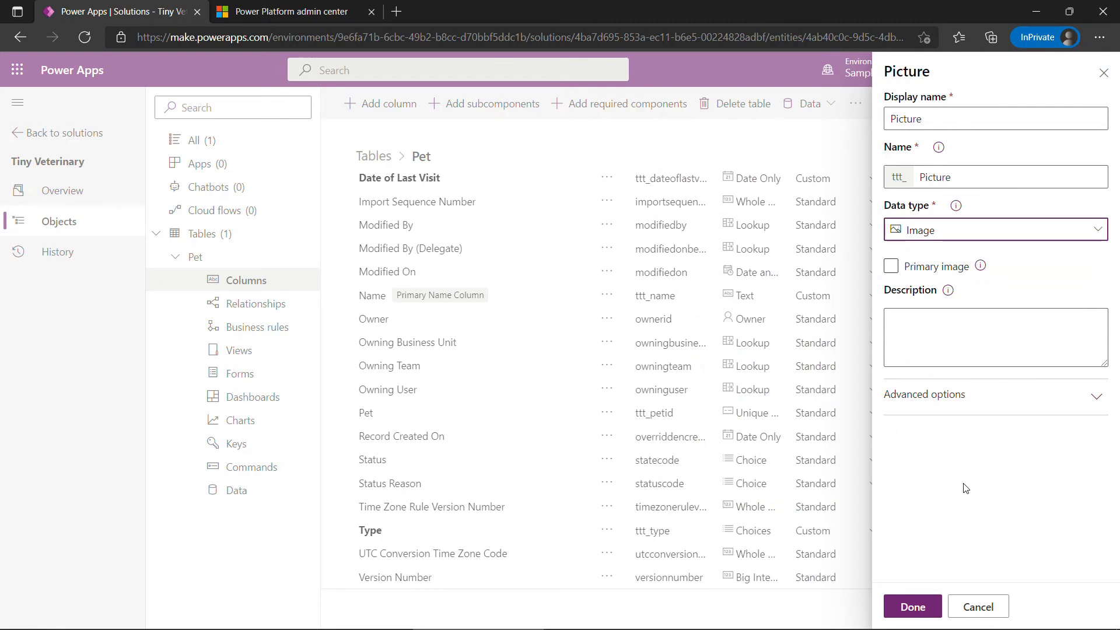
pyautogui.click(891, 267)
pyautogui.click(891, 267)
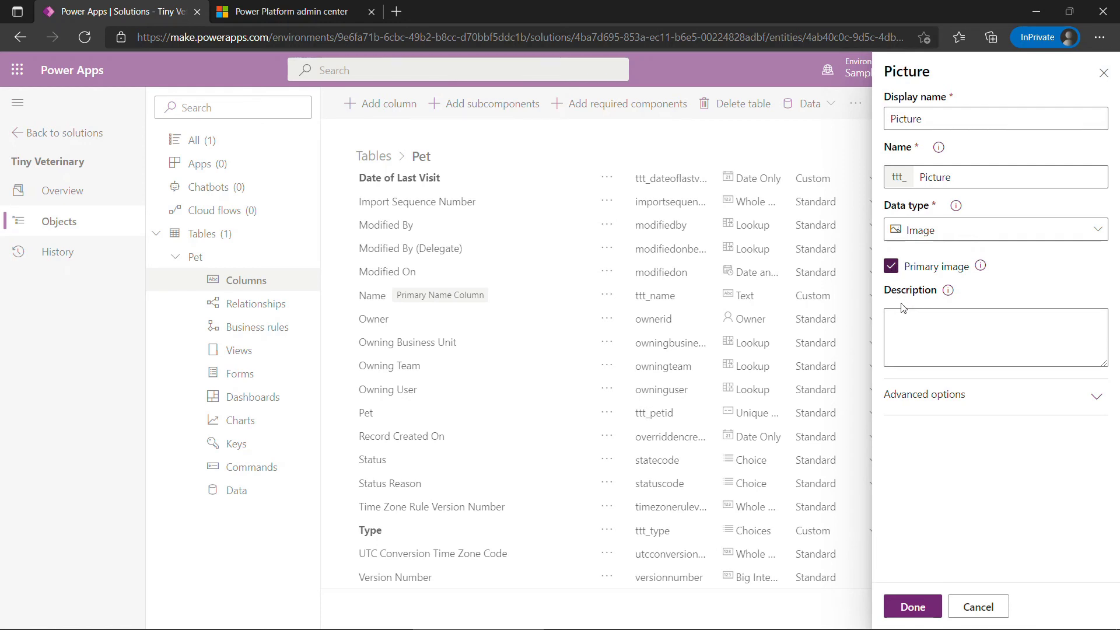
pyautogui.click(913, 608)
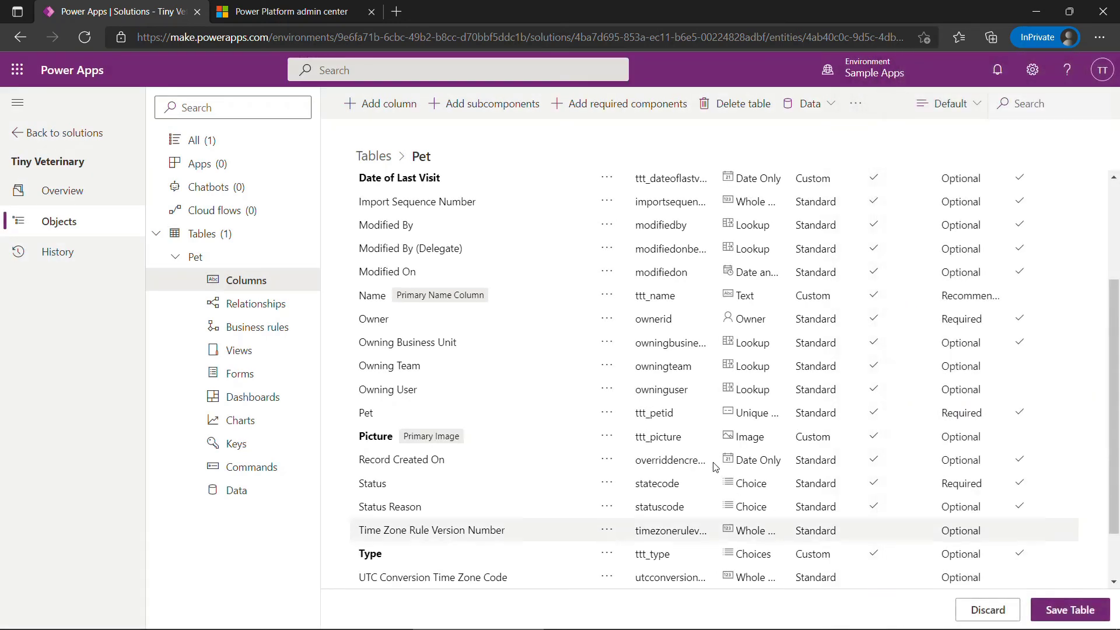
# - Add a Lookup column named Pet Owner that relates to the Contact table, and save the Pet table
pyautogui.click(381, 104)
pyautogui.click(965, 121)
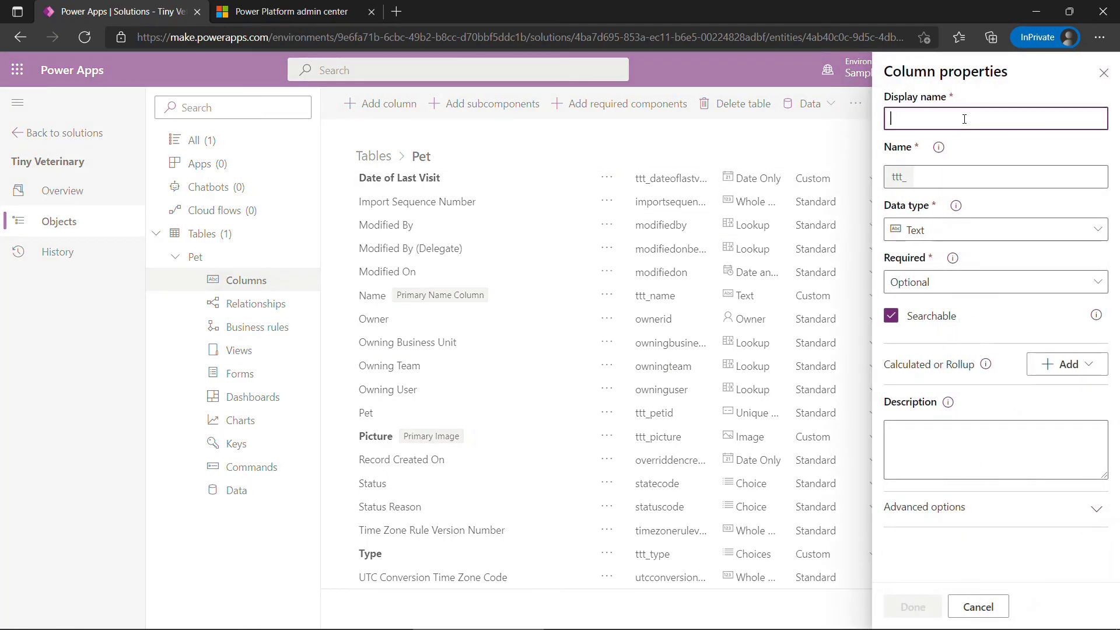
pyautogui.write('Pet Owner')
pyautogui.click(991, 230)
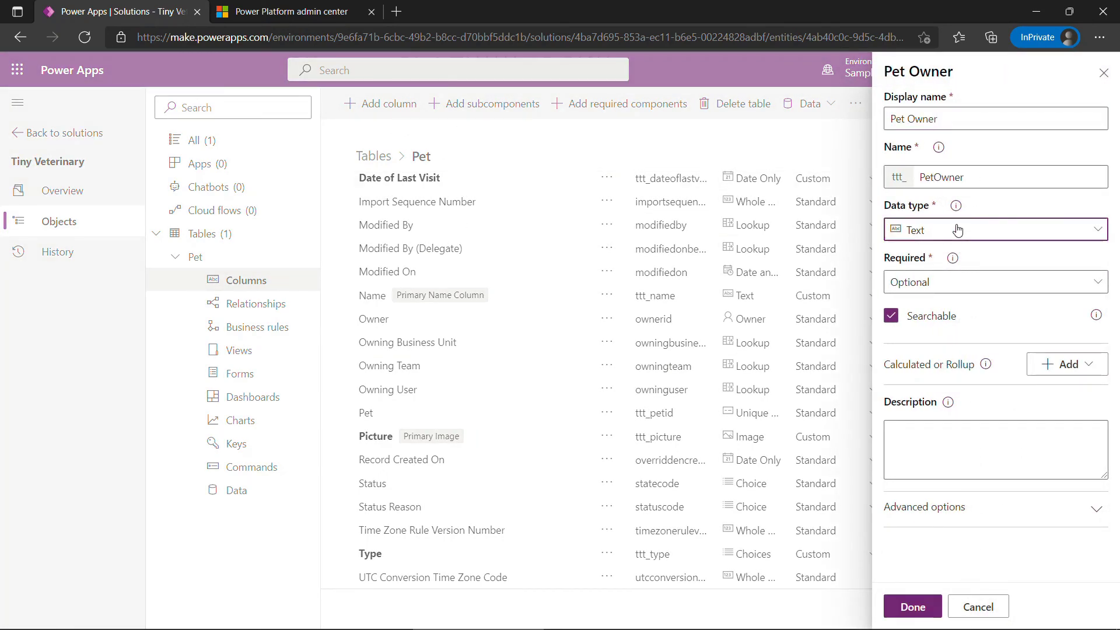
pyautogui.scroll(-2, 766, 329)
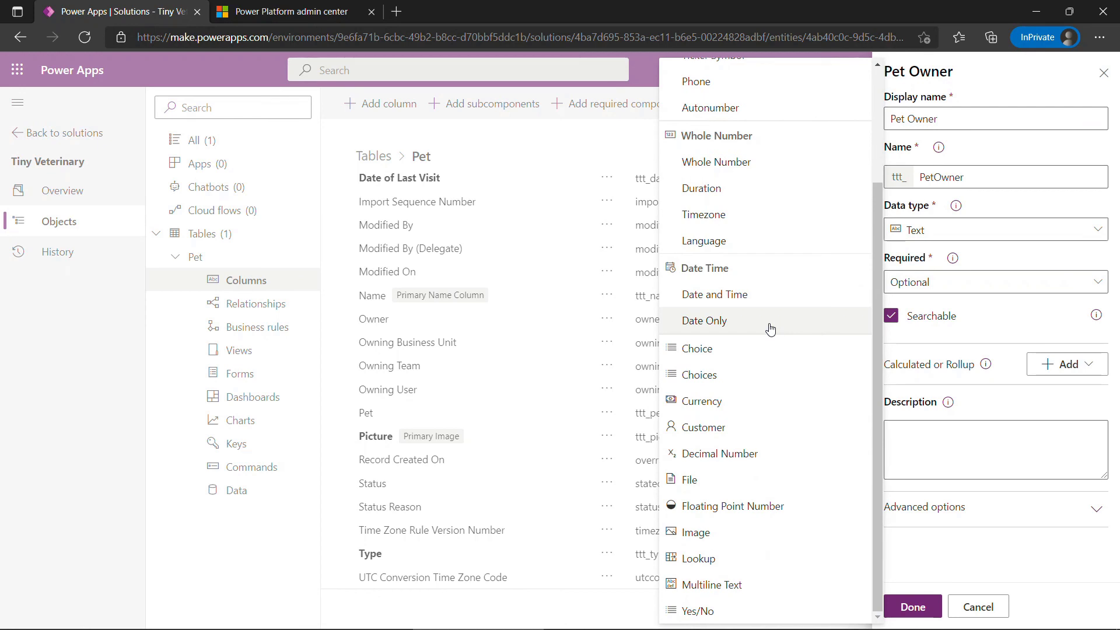
pyautogui.click(731, 561)
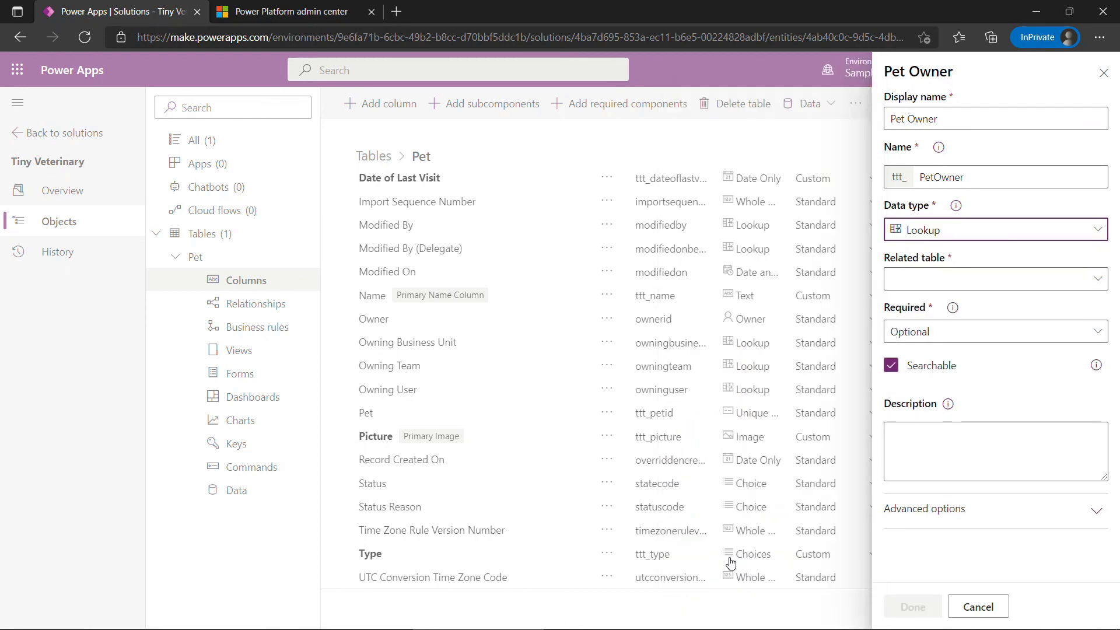
pyautogui.click(1096, 285)
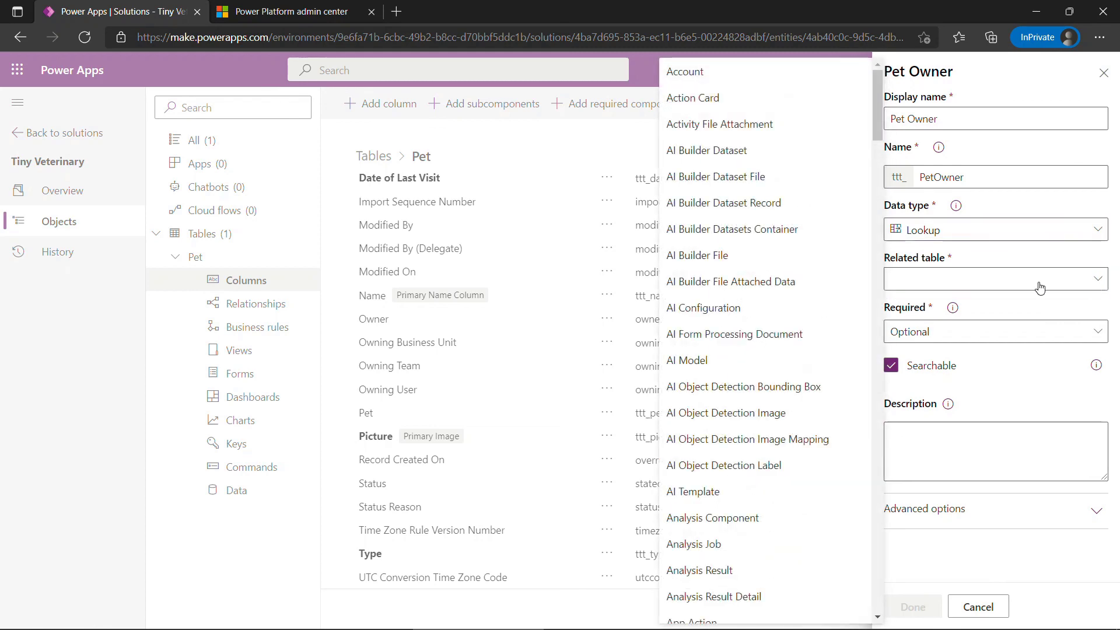
pyautogui.scroll(-8, 790, 423)
pyautogui.scroll(-6, 784, 424)
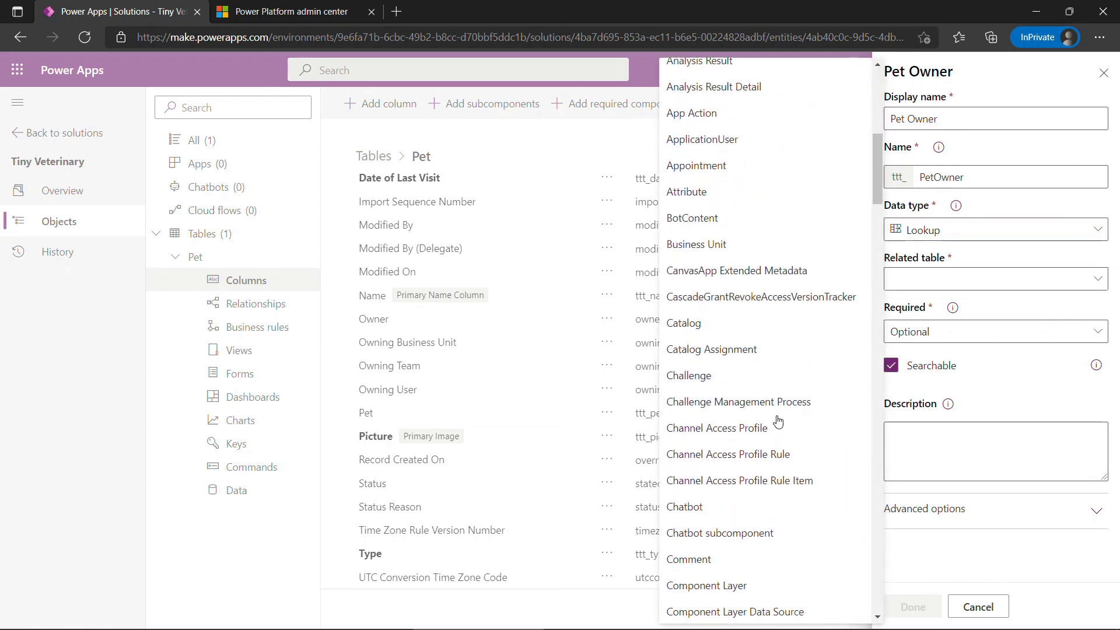
pyautogui.click(686, 378)
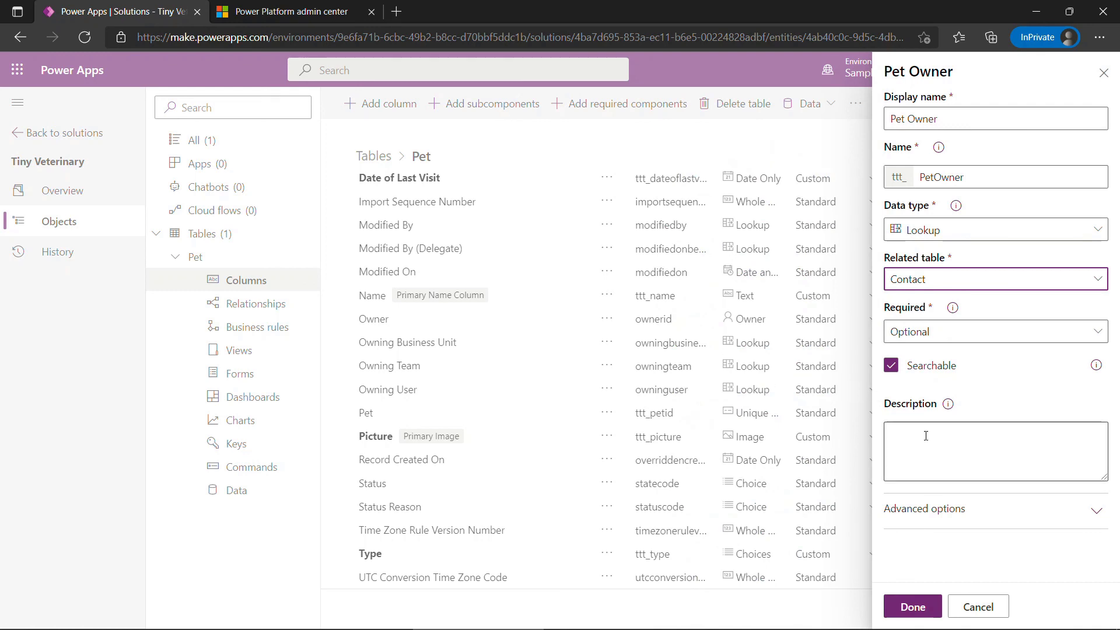
pyautogui.click(914, 605)
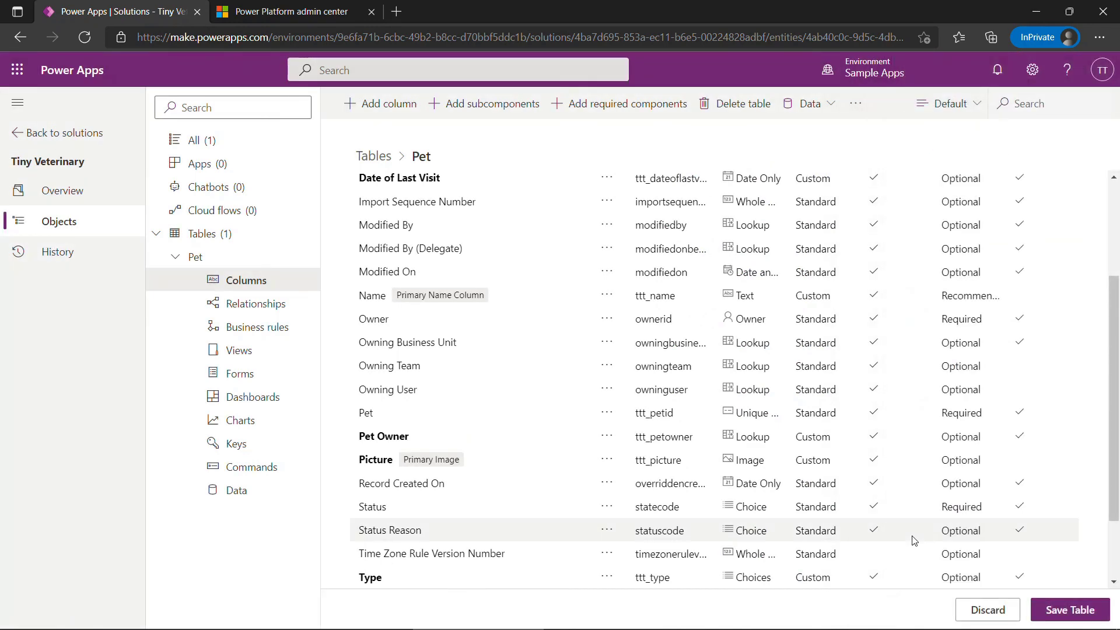
pyautogui.click(1050, 610)
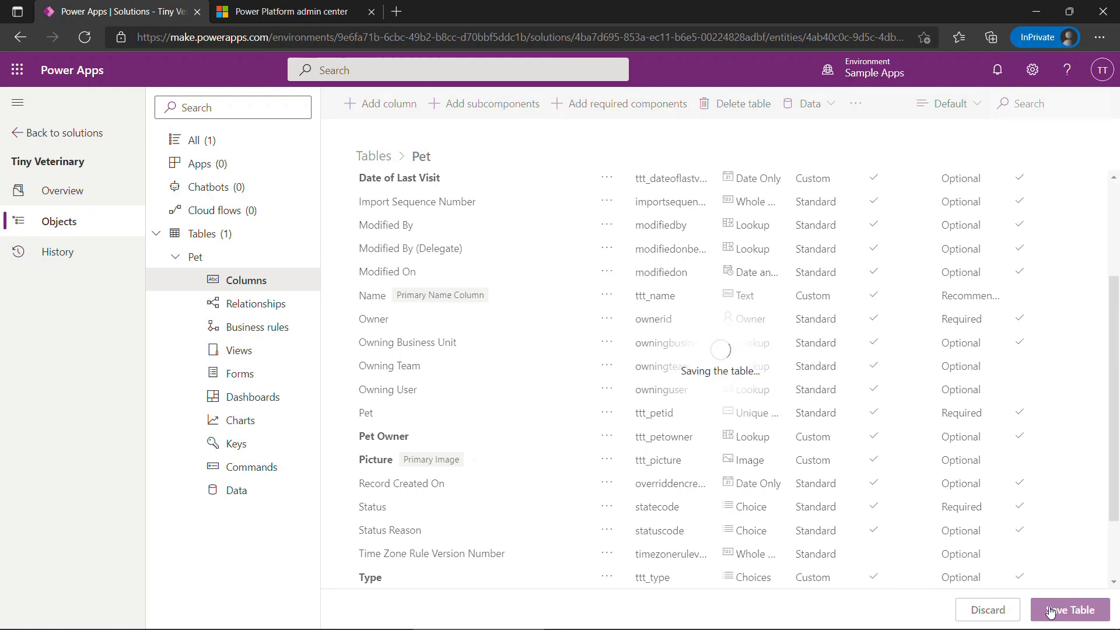